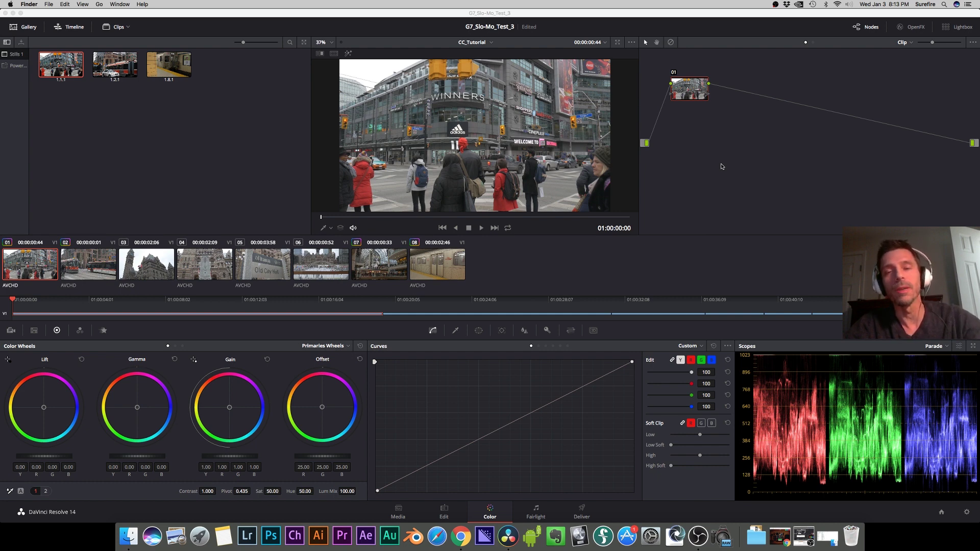
# Look over the Media and Edit pages and return to the Color page for the first street clip.
pyautogui.click(722, 167)
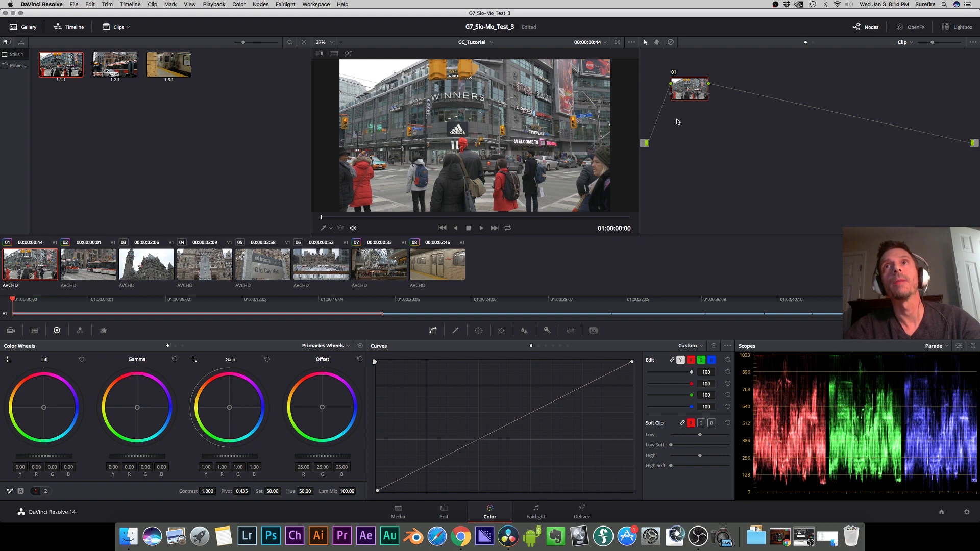
pyautogui.click(399, 511)
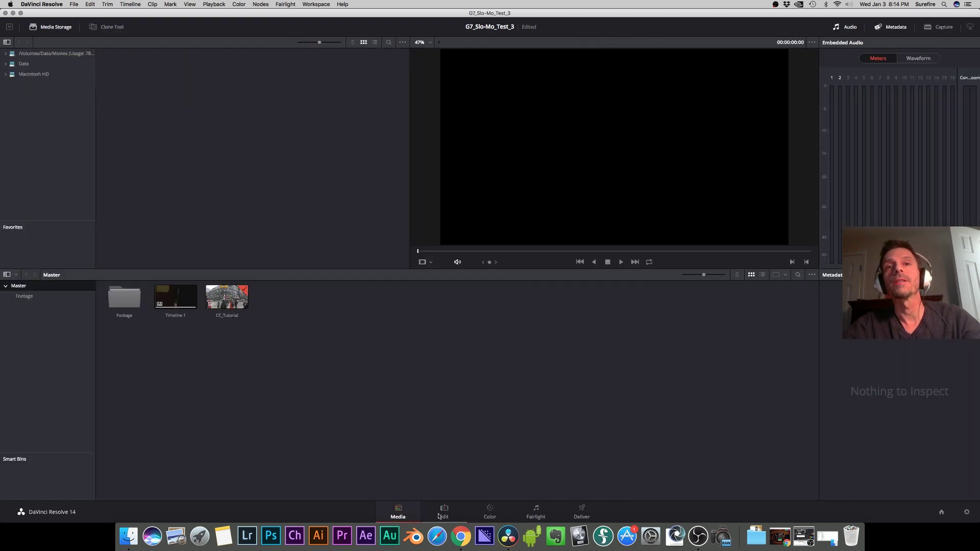
pyautogui.click(444, 512)
pyautogui.click(487, 512)
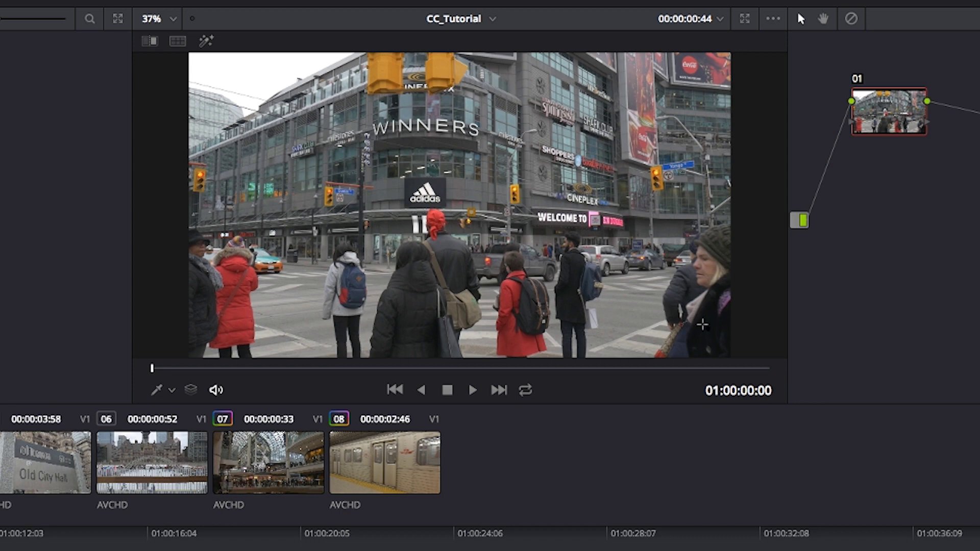
pyautogui.click(702, 325)
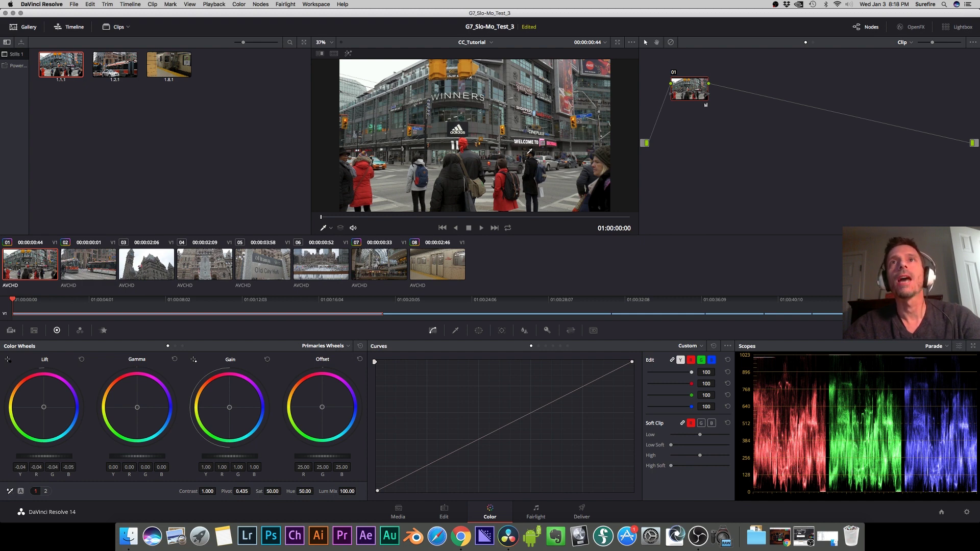
# Activate the Qualifier picker and sample a neutral area of the building facade to mark it on the curves.
pyautogui.click(331, 228)
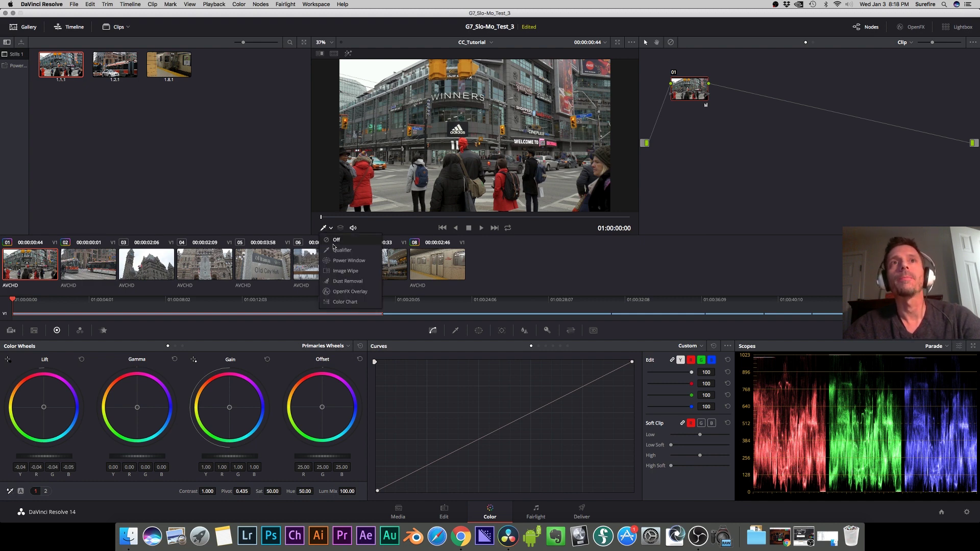
pyautogui.click(335, 249)
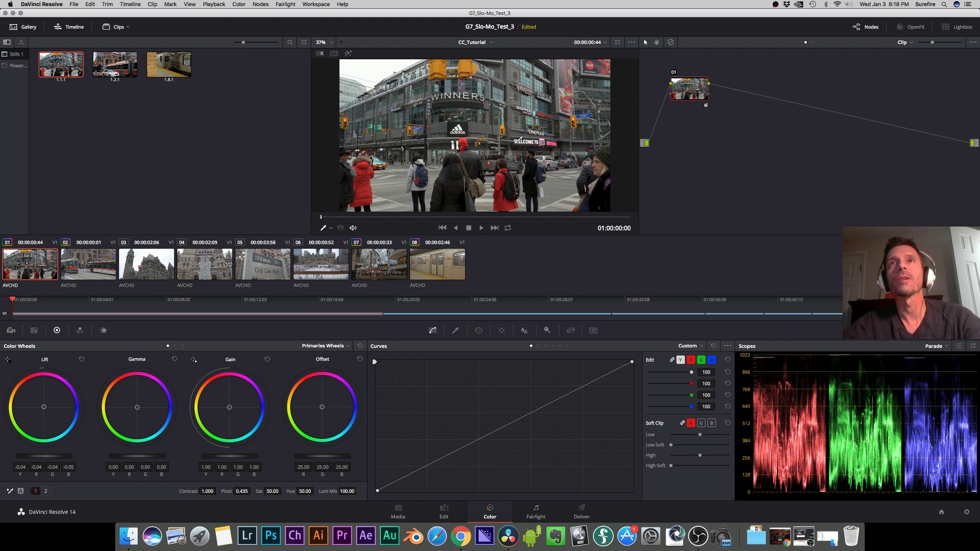
pyautogui.click(518, 139)
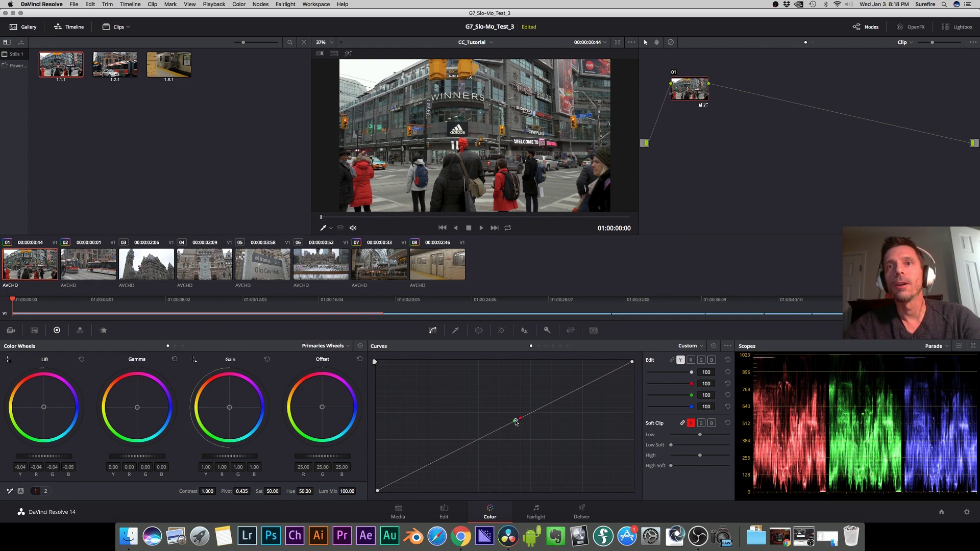
# Fine-tune the sampled midpoint on node 01's individual red, green and blue curves, bringing the red curve slightly down.
pyautogui.click(690, 360)
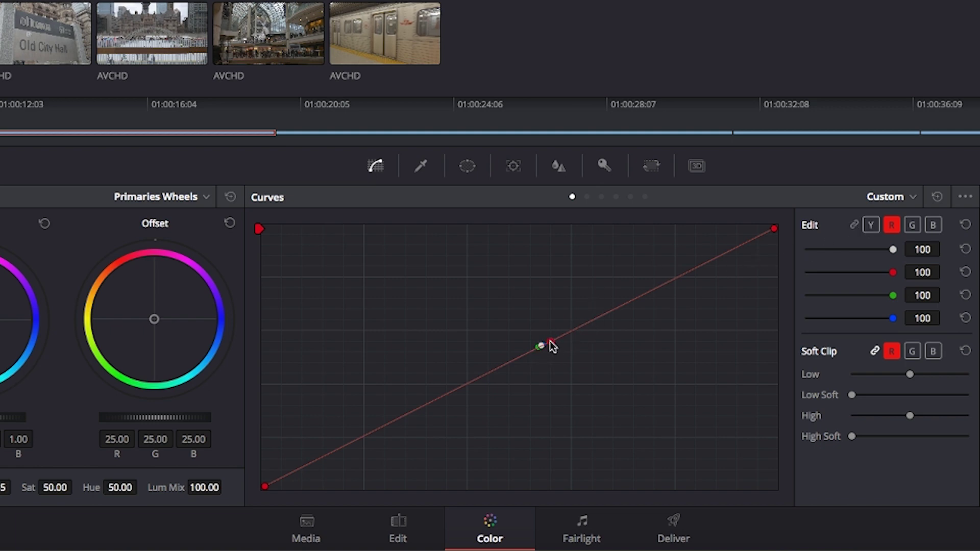
pyautogui.moveTo(551, 347); pyautogui.dragTo(550, 345)
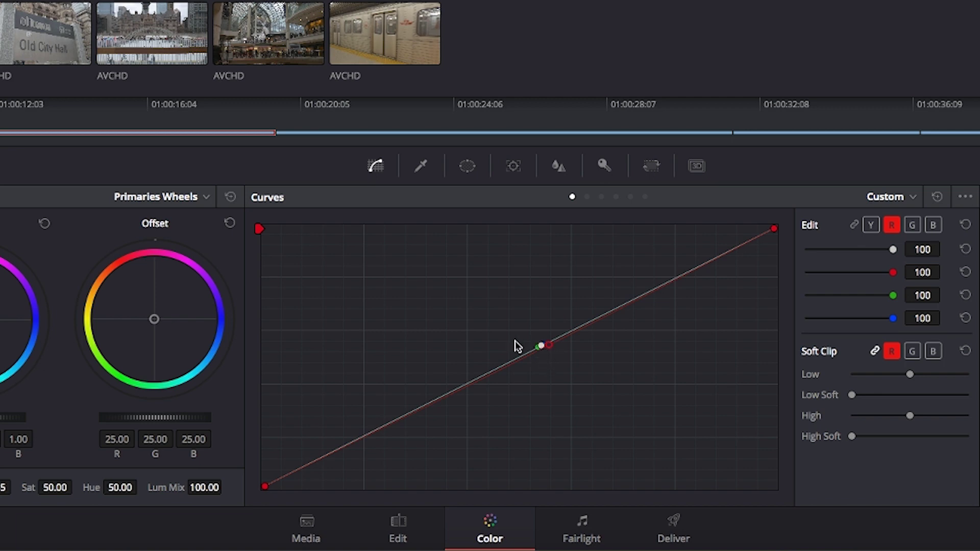
pyautogui.click(913, 227)
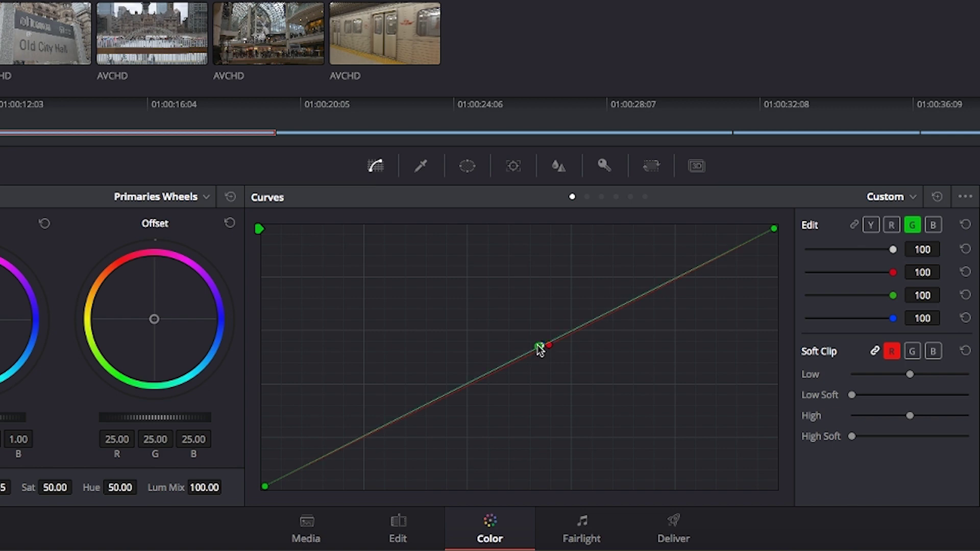
pyautogui.click(933, 225)
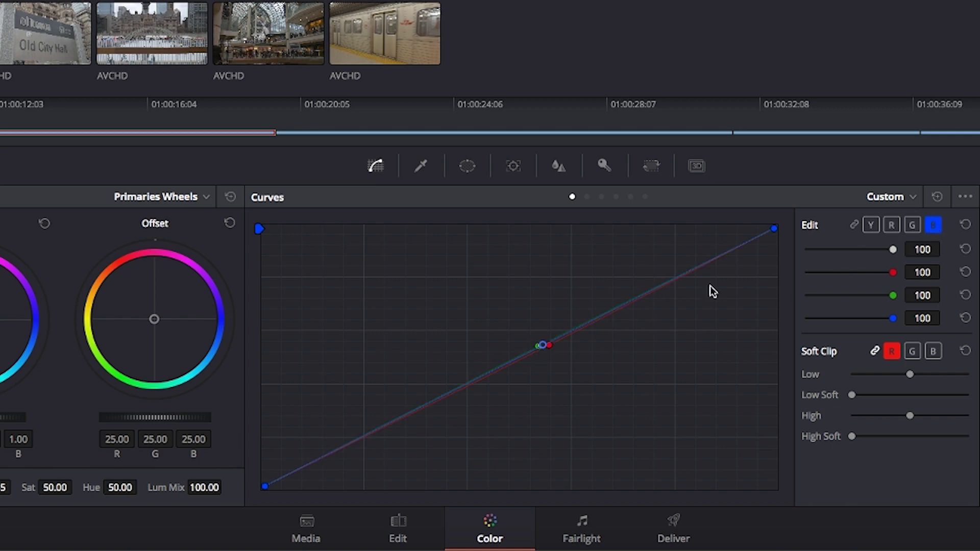
pyautogui.click(544, 346)
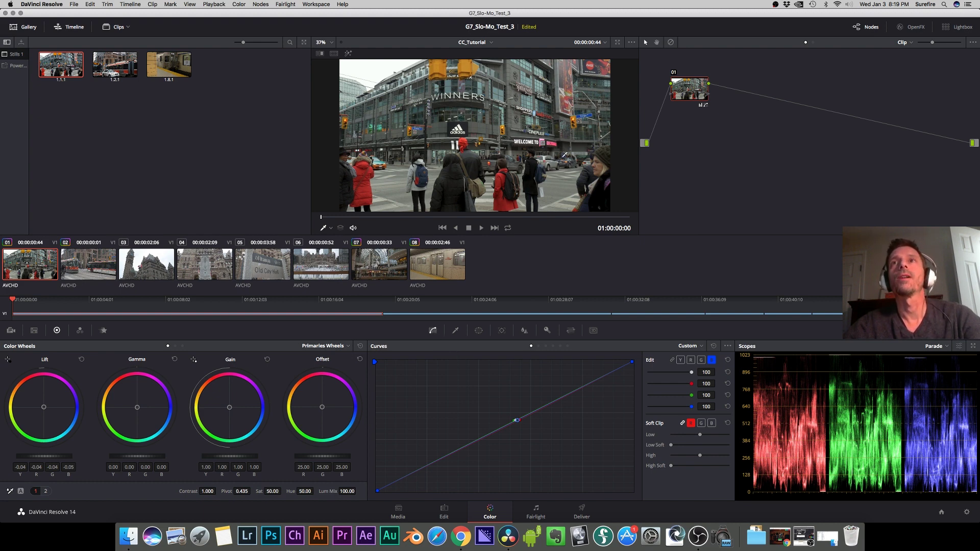
# Add a serial node after node 01.
pyautogui.moveTo(698, 93)
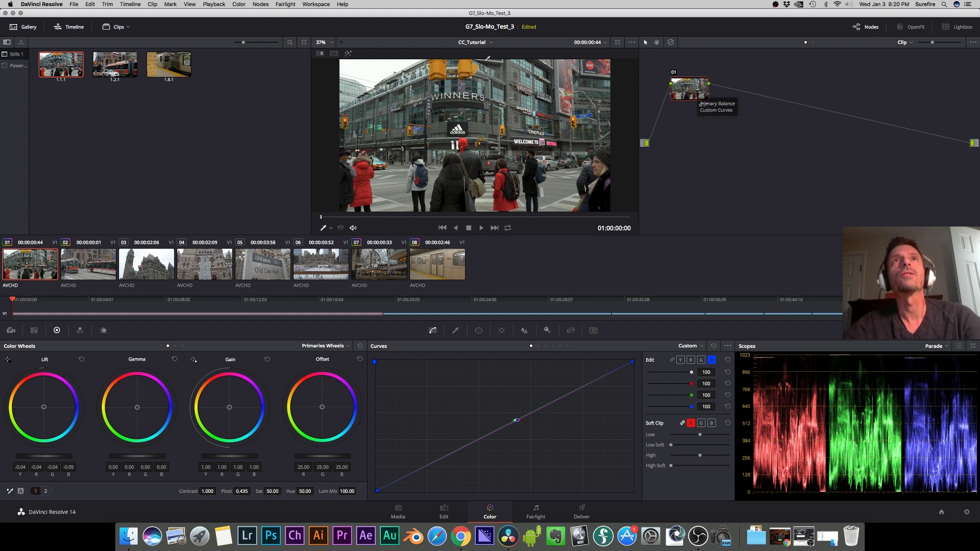
pyautogui.click(260, 5)
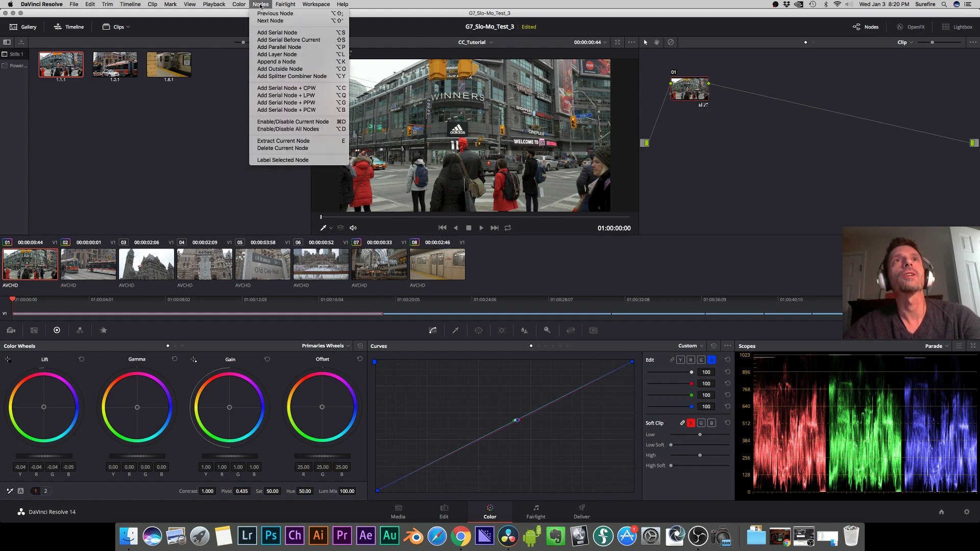
pyautogui.click(271, 33)
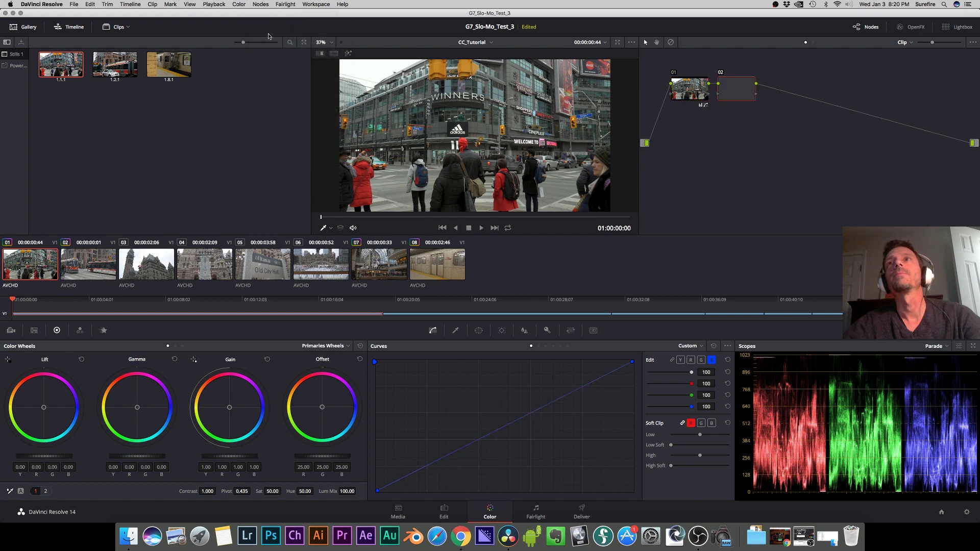
# Link the YRGB curves on node 02 and place control points in the shadows, midtones and upper midtones, dipping the centre slightly.
pyautogui.click(681, 360)
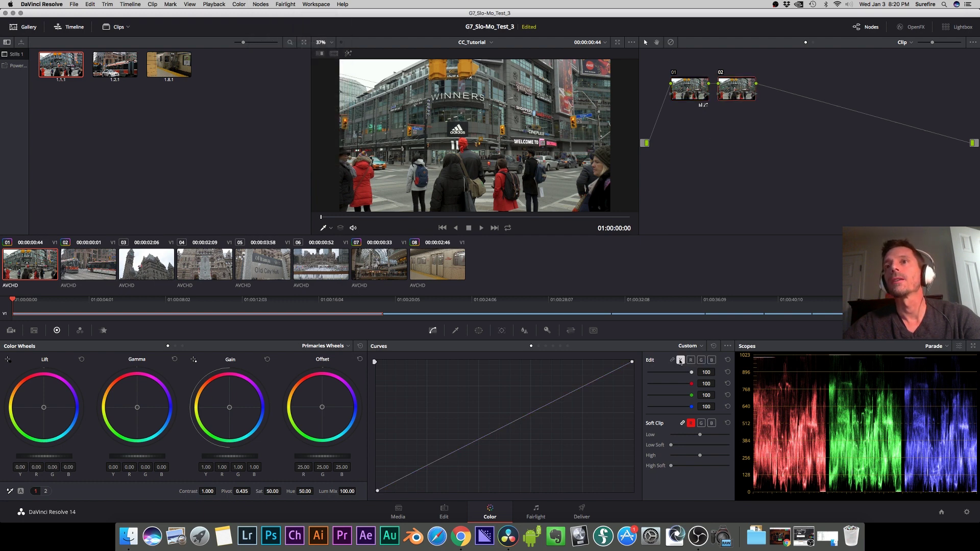
pyautogui.click(672, 360)
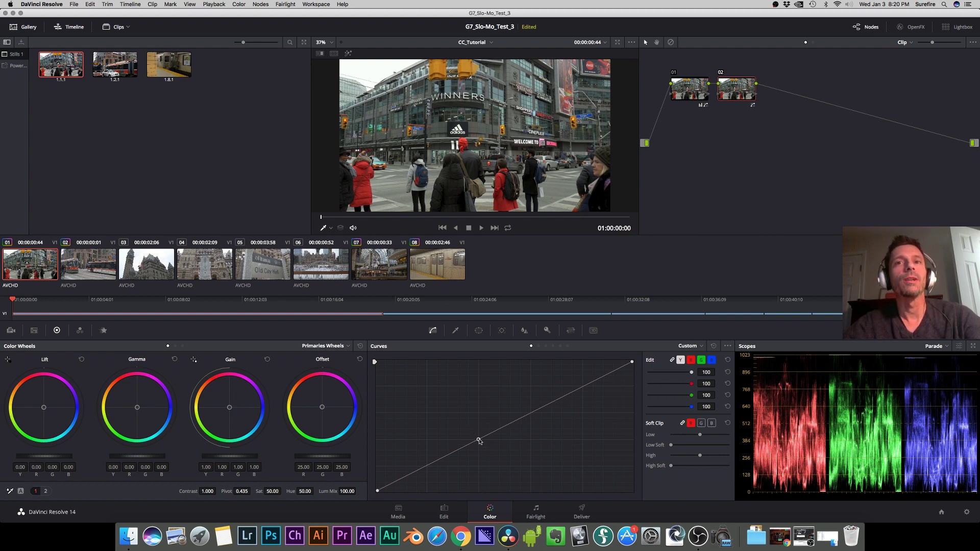
pyautogui.moveTo(479, 441); pyautogui.dragTo(480, 442)
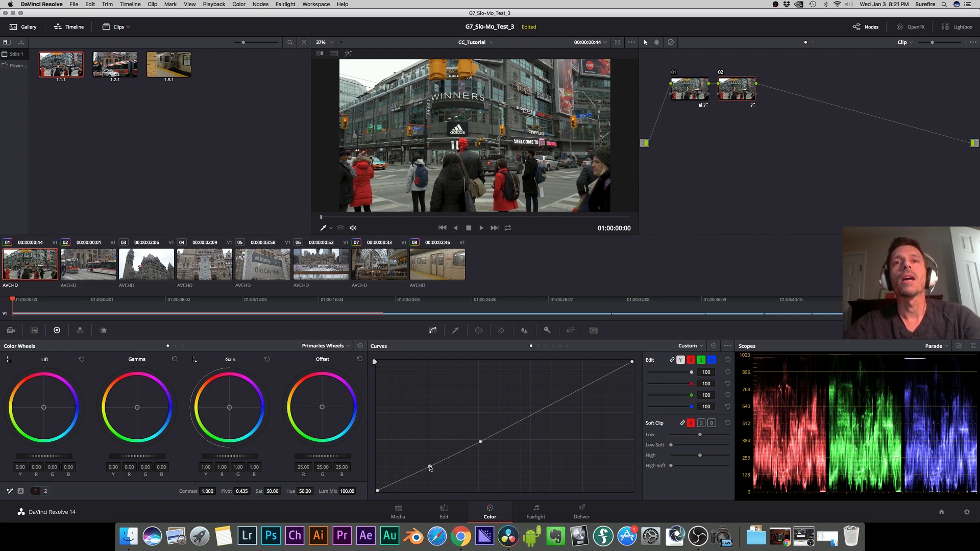
pyautogui.moveTo(429, 468); pyautogui.dragTo(430, 467)
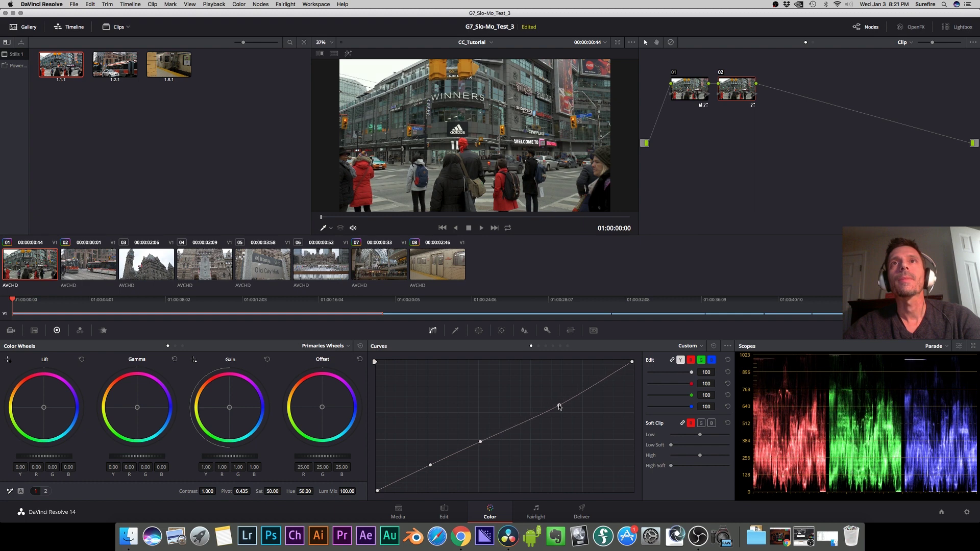
pyautogui.moveTo(558, 401); pyautogui.dragTo(556, 403)
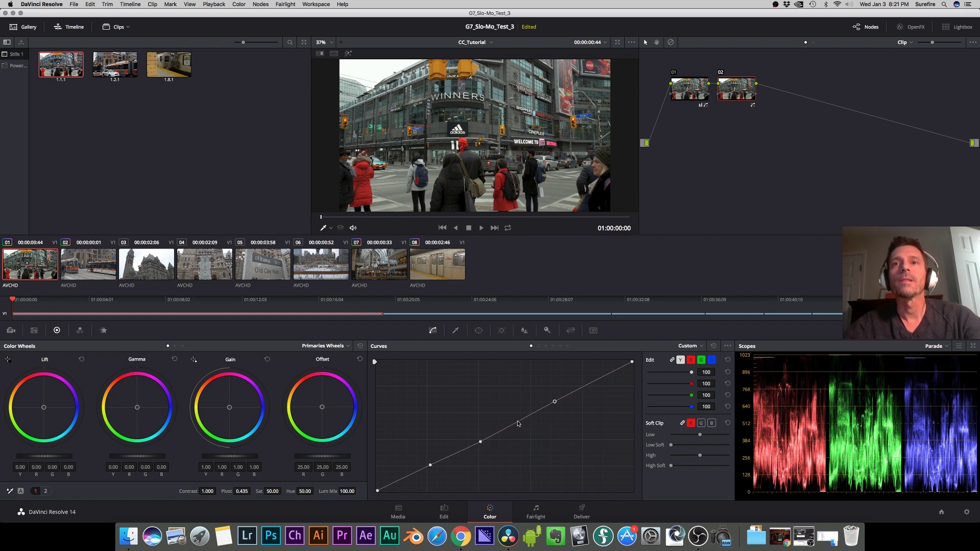
pyautogui.moveTo(517, 423); pyautogui.dragTo(522, 428)
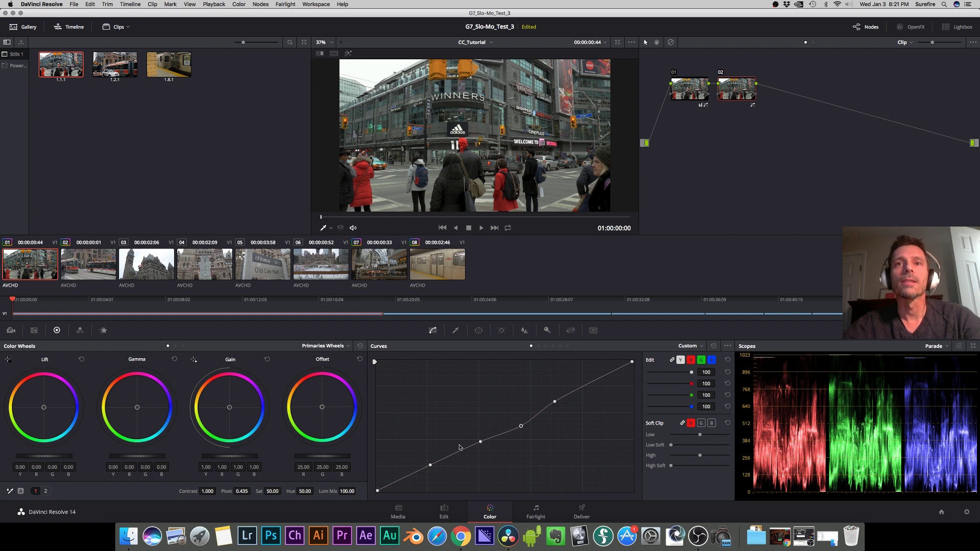
# Add two control points in the lower part of node 02's curve and pull each slightly down to deepen the shadows.
pyautogui.click(457, 455)
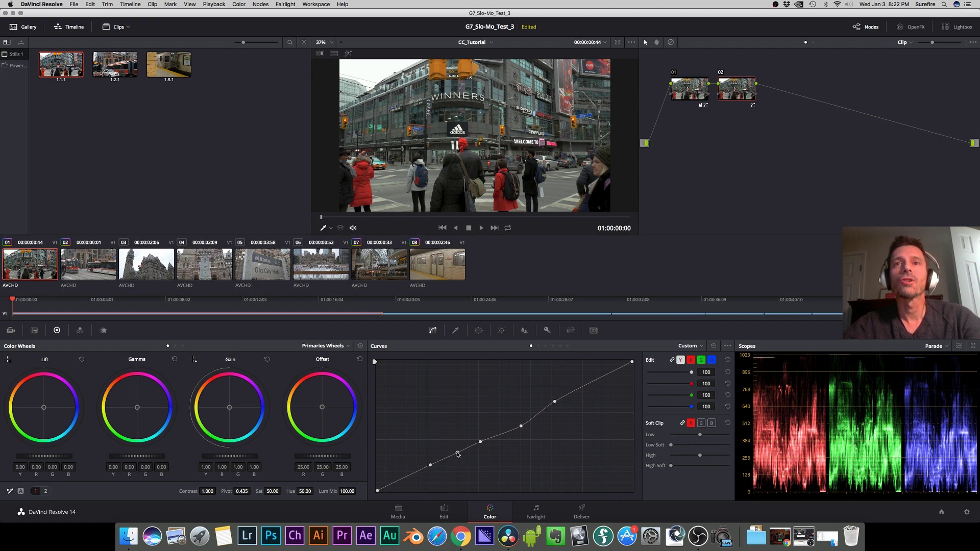
pyautogui.moveTo(457, 455); pyautogui.dragTo(456, 458)
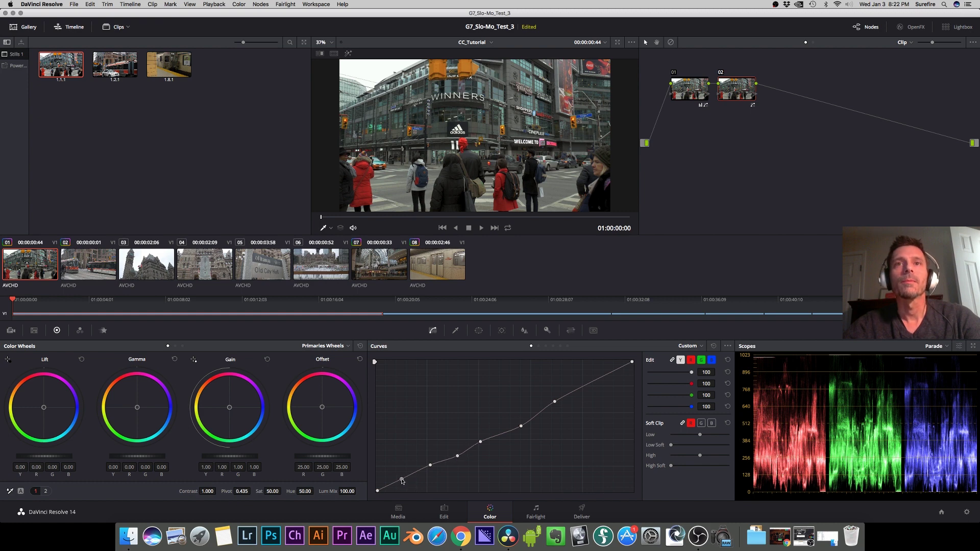
pyautogui.moveTo(402, 480); pyautogui.dragTo(403, 483)
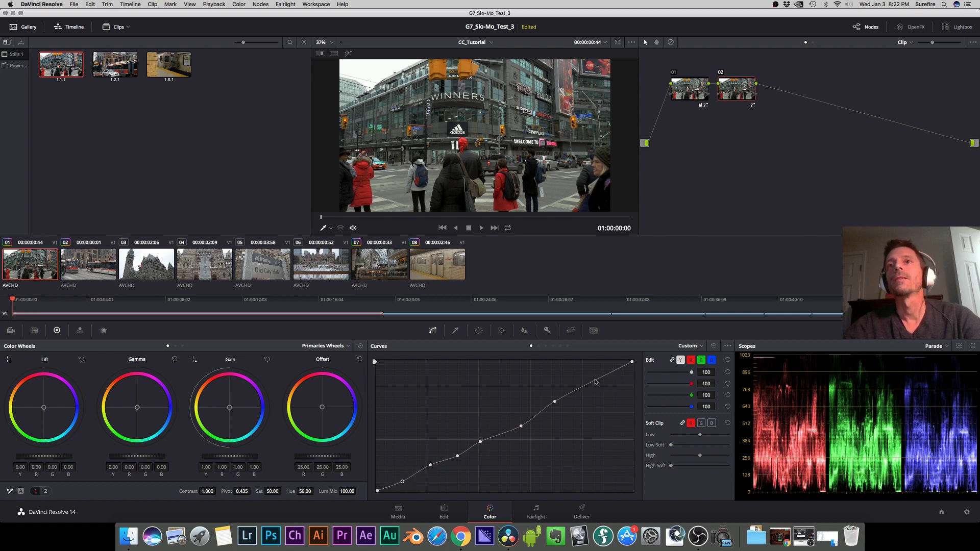
# Shape the highlights of node 02's curve with three control points and add a slightly lowered point in the midtones.
pyautogui.moveTo(595, 381); pyautogui.dragTo(592, 388)
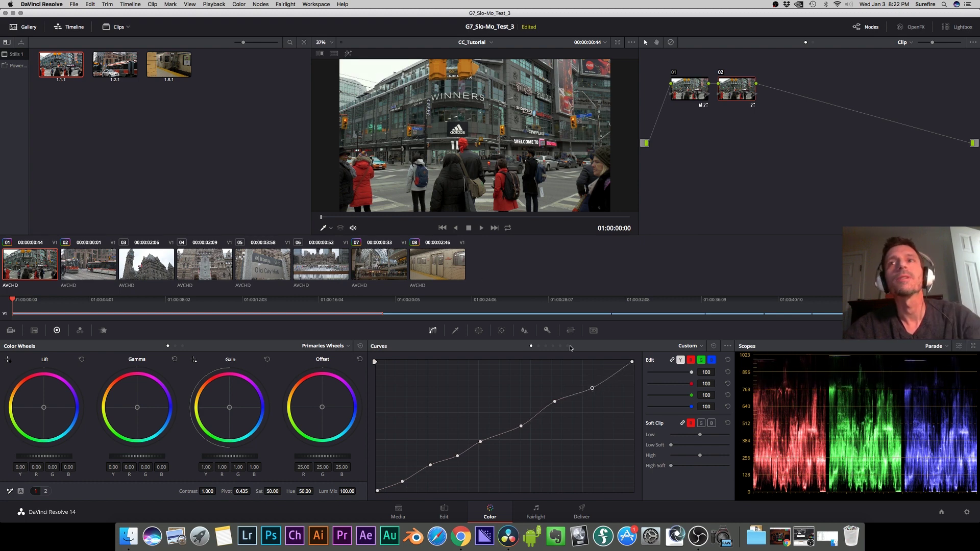
pyautogui.moveTo(592, 390); pyautogui.dragTo(595, 391)
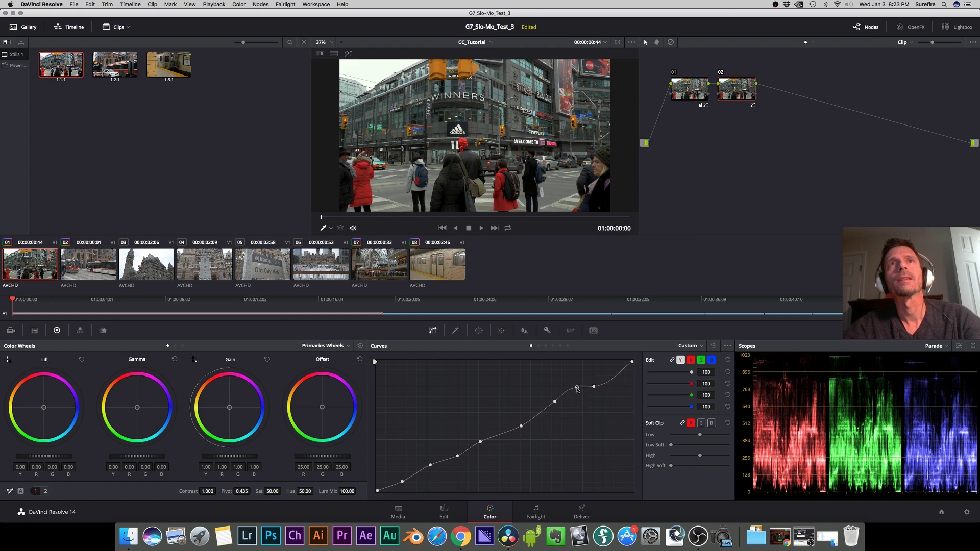
pyautogui.click(576, 392)
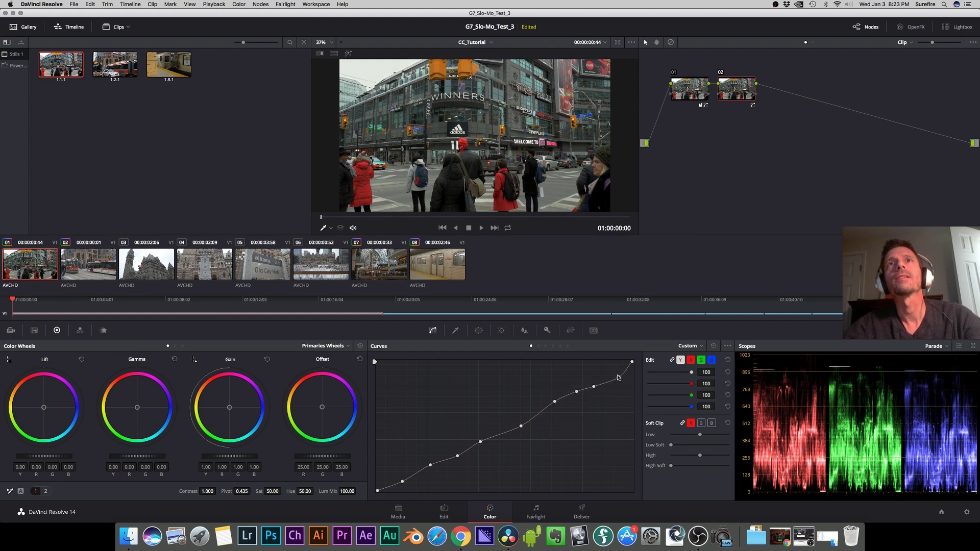
pyautogui.moveTo(616, 376)
pyautogui.mouseDown()
pyautogui.moveTo(614, 385)
pyautogui.moveTo(608, 379)
pyautogui.mouseUp()
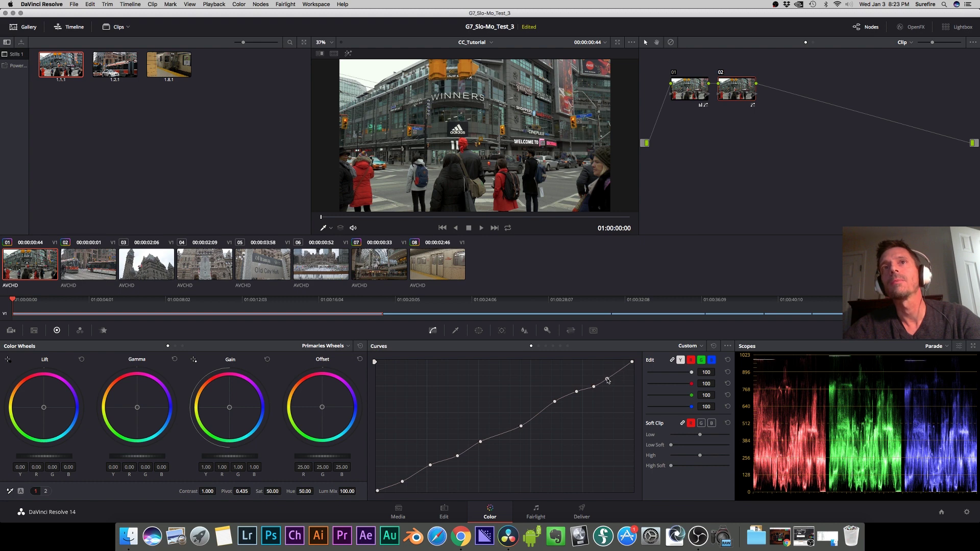
pyautogui.moveTo(607, 379); pyautogui.dragTo(613, 378)
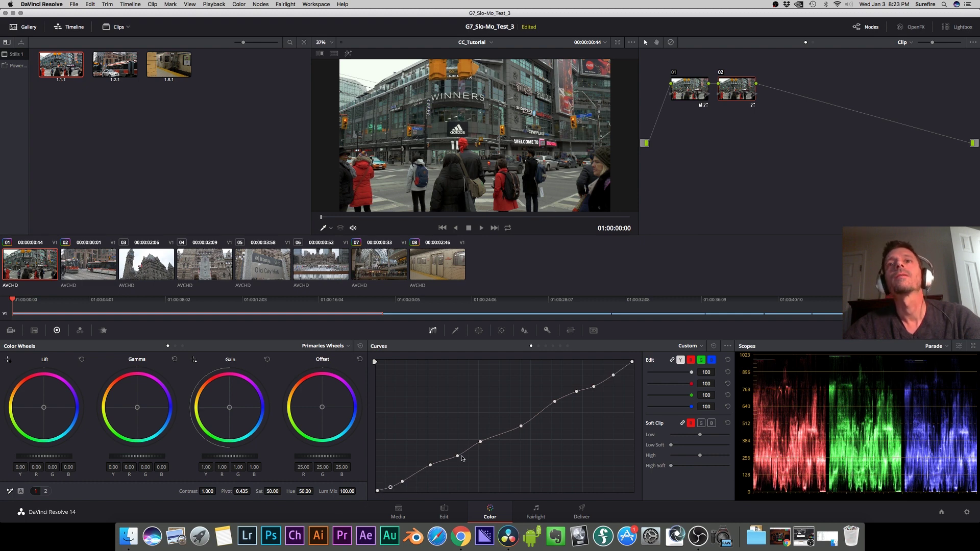
pyautogui.click(503, 434)
pyautogui.moveTo(503, 433); pyautogui.dragTo(502, 435)
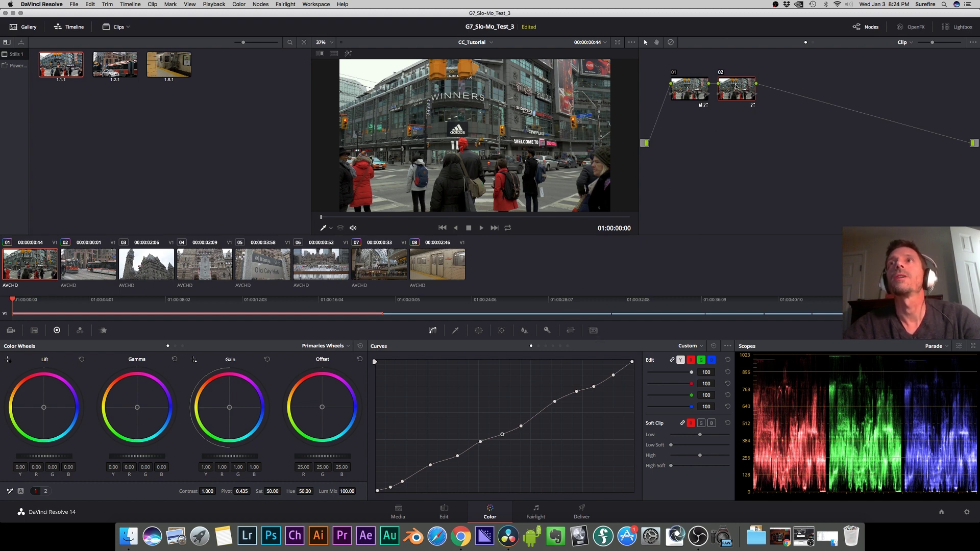
# Add a serial node after node 02 and move it close to the graph's output, leaving a gap between them.
pyautogui.click(260, 4)
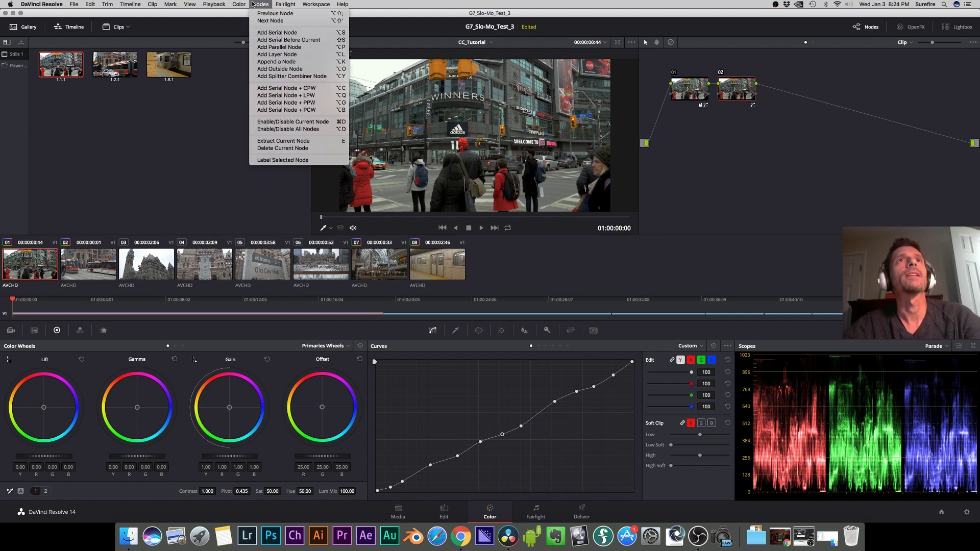
pyautogui.click(271, 33)
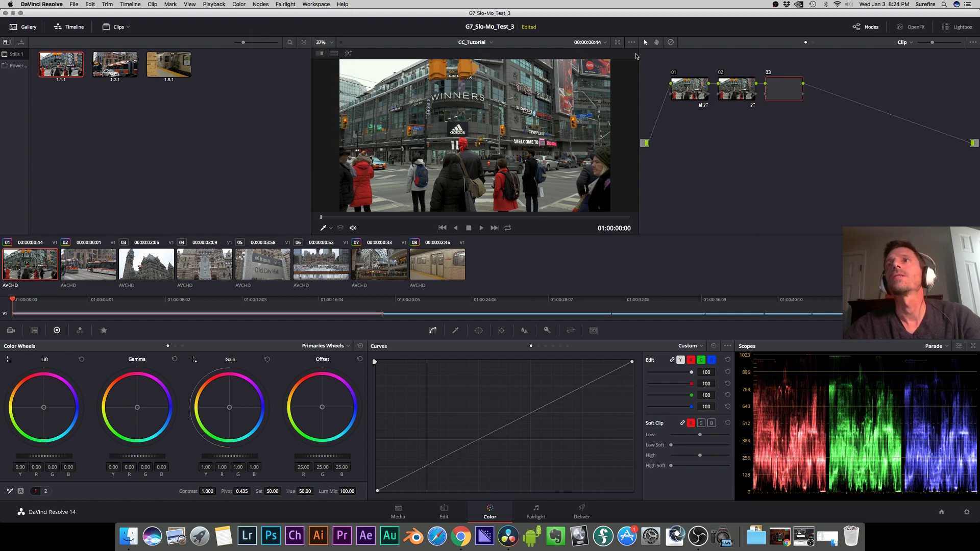
pyautogui.moveTo(783, 92); pyautogui.dragTo(916, 94)
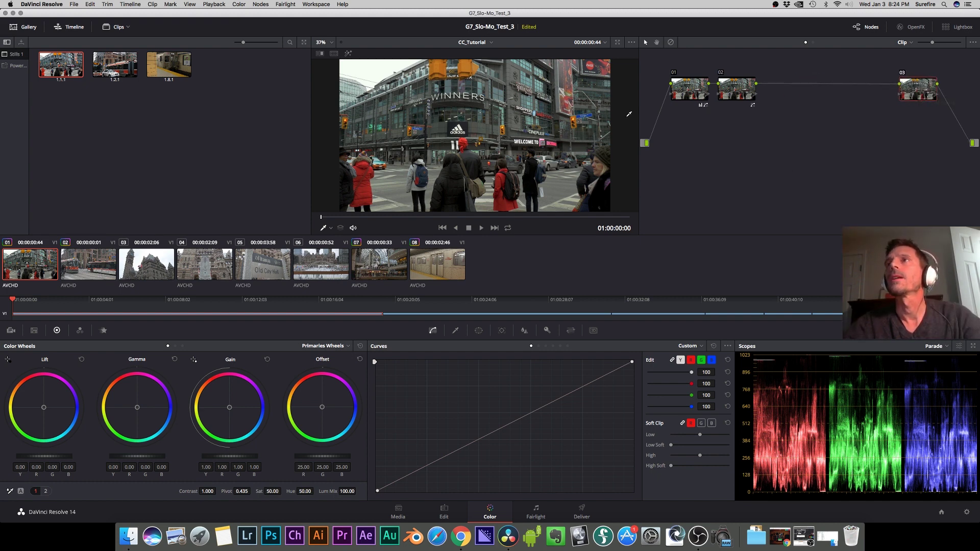
# Add a serial node after node 02 and place it about midway between nodes 02 and 03, slightly below them.
pyautogui.click(736, 91)
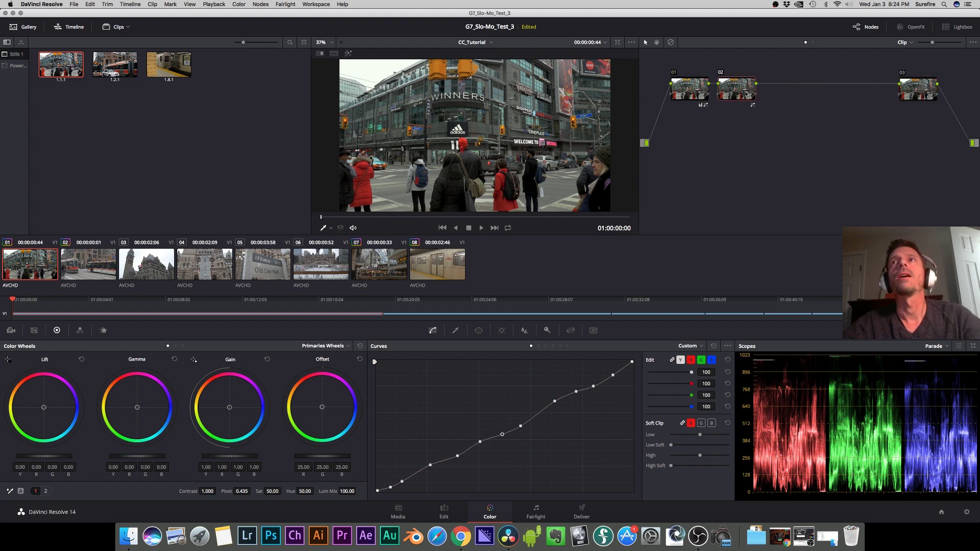
pyautogui.click(261, 5)
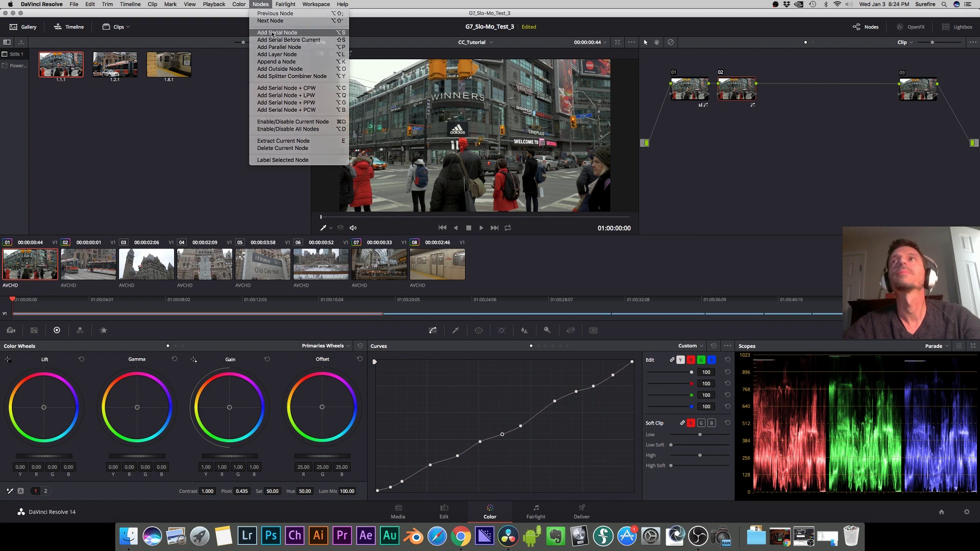
pyautogui.click(274, 33)
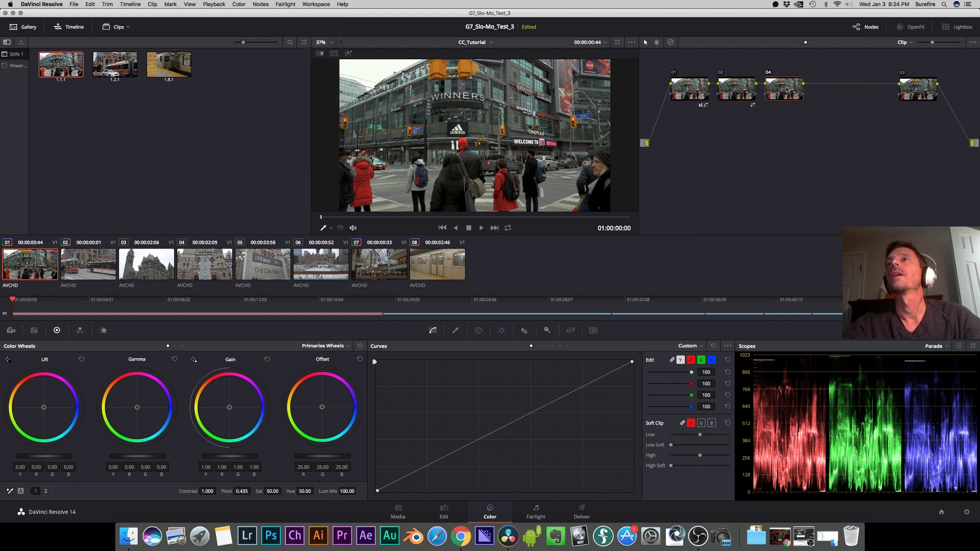
pyautogui.moveTo(786, 90); pyautogui.dragTo(808, 96)
pyautogui.moveTo(814, 110)
pyautogui.mouseDown()
pyautogui.moveTo(807, 106)
pyautogui.moveTo(824, 105)
pyautogui.mouseUp()
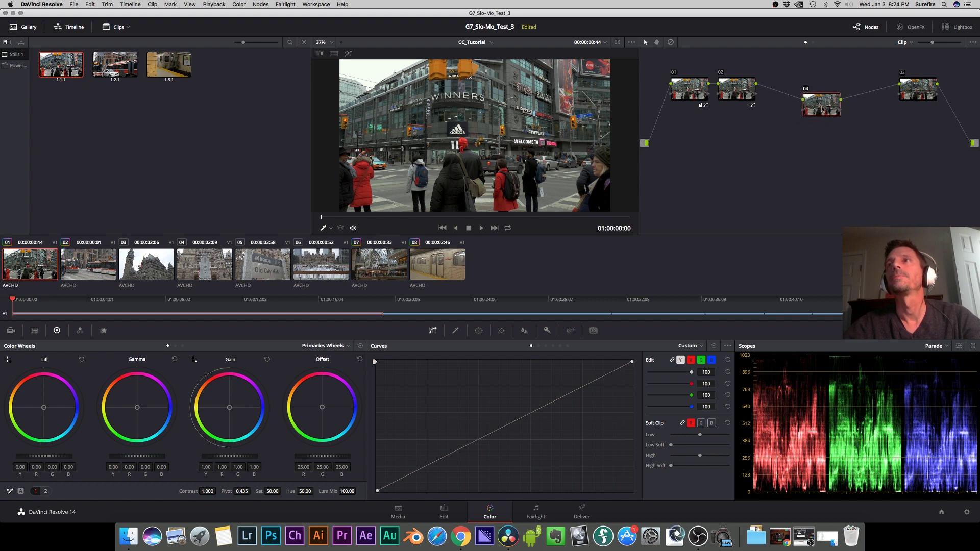
pyautogui.rightClick(819, 108)
pyautogui.click(818, 105)
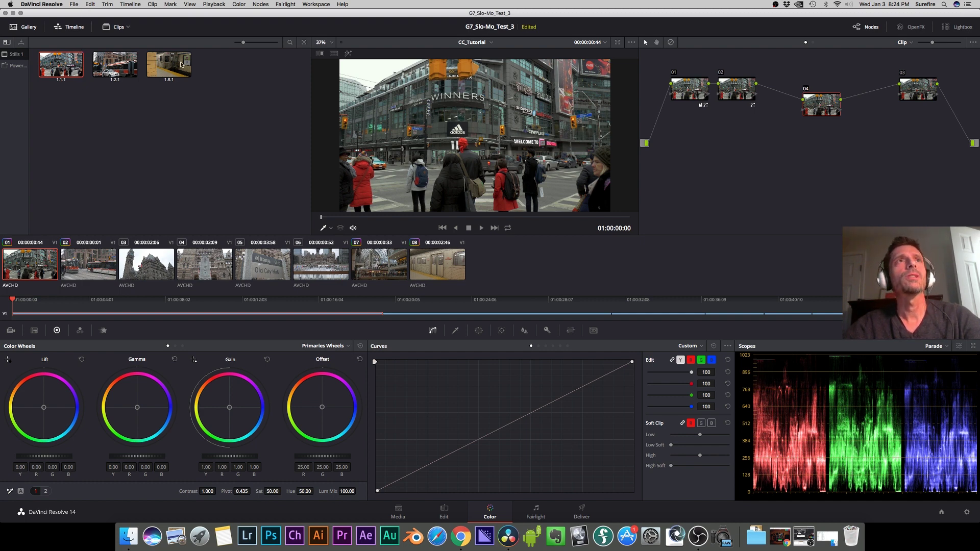
# Switch to the Chrome window with the luts.iwltbap.com page, look through its free LUT downloads, and return to DaVinci Resolve.
pyautogui.click(835, 540)
pyautogui.click(780, 537)
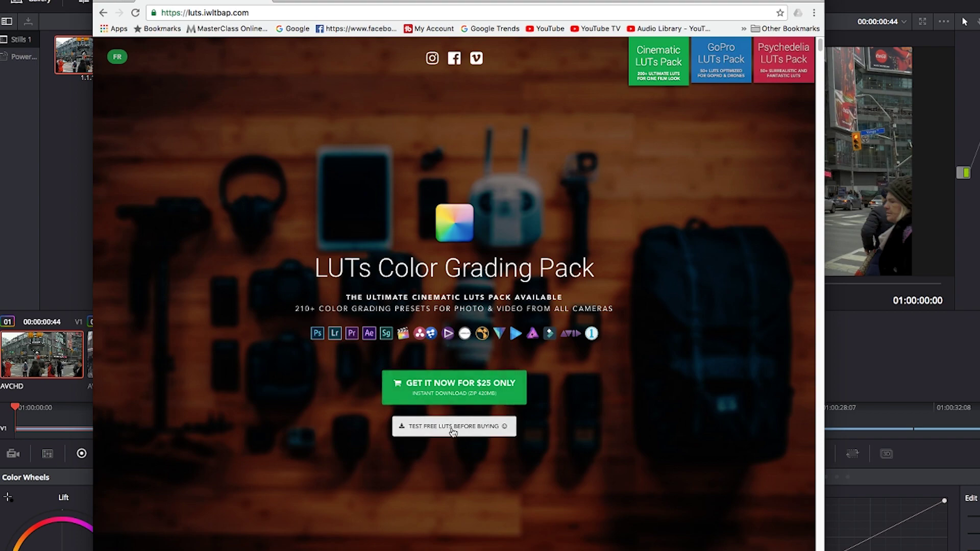
pyautogui.scroll(-20, 475, 431)
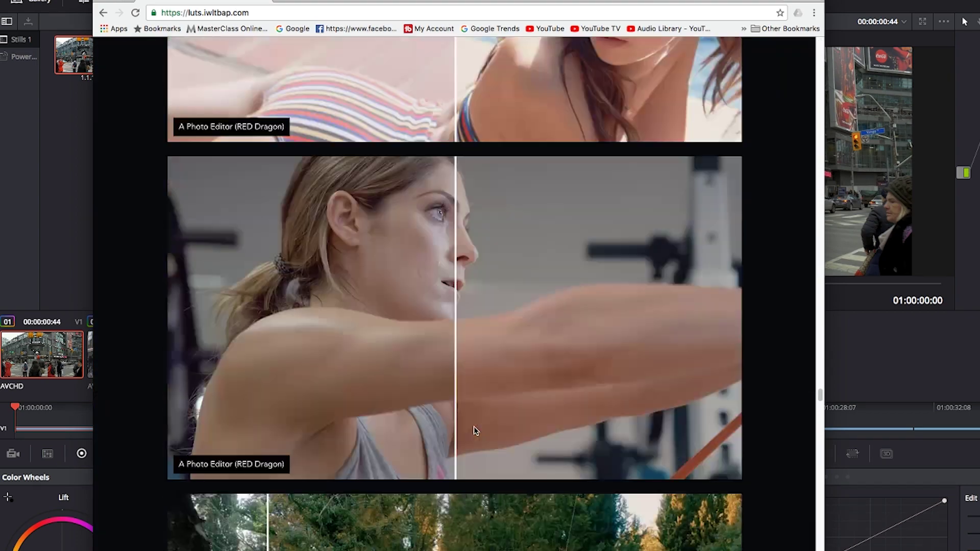
pyautogui.scroll(-5, 494, 399)
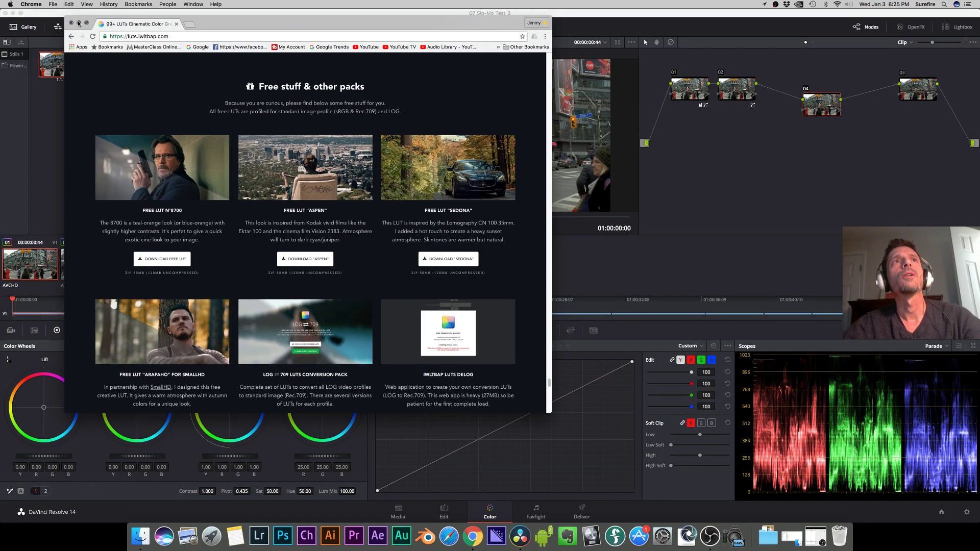
pyautogui.click(85, 16)
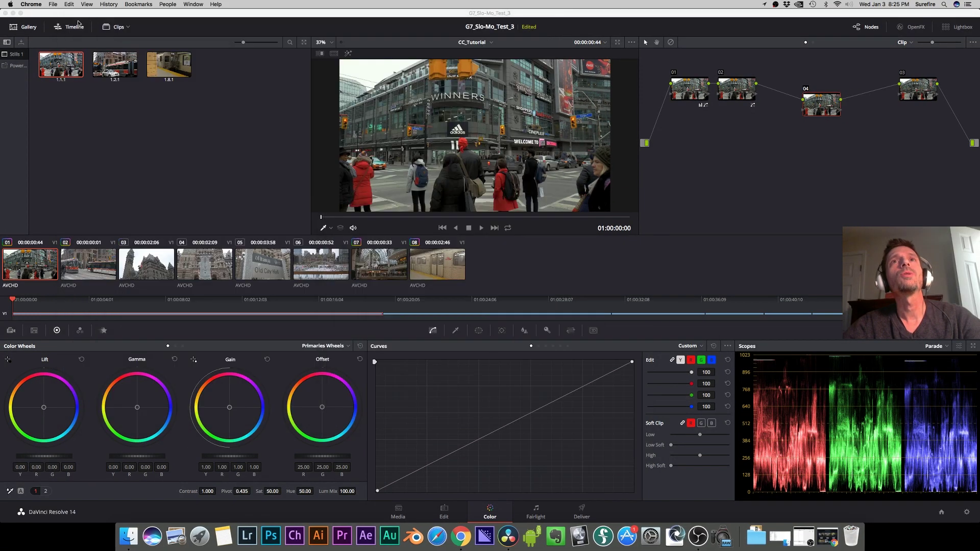
pyautogui.click(399, 16)
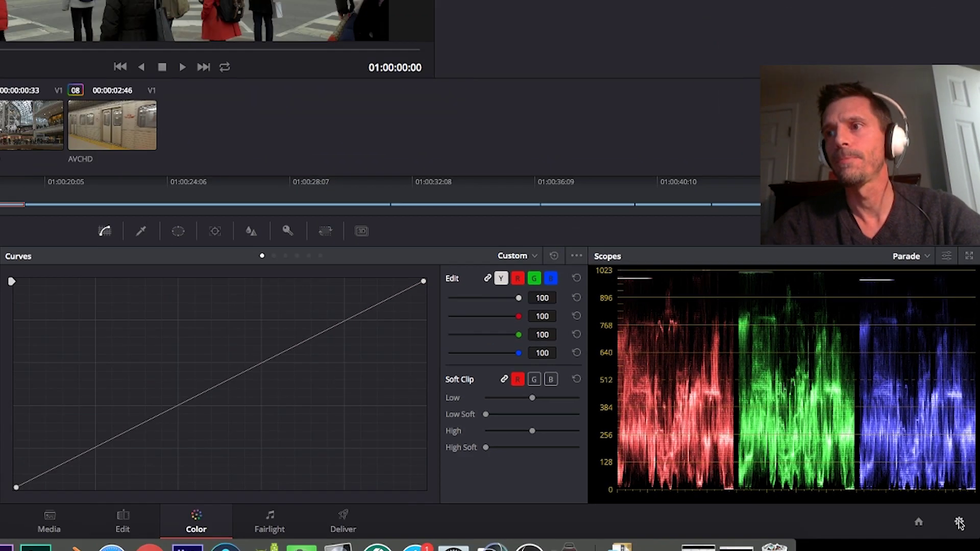
# Open the LUT folder from the Lookup Tables section of the project's Color Management settings.
pyautogui.click(954, 530)
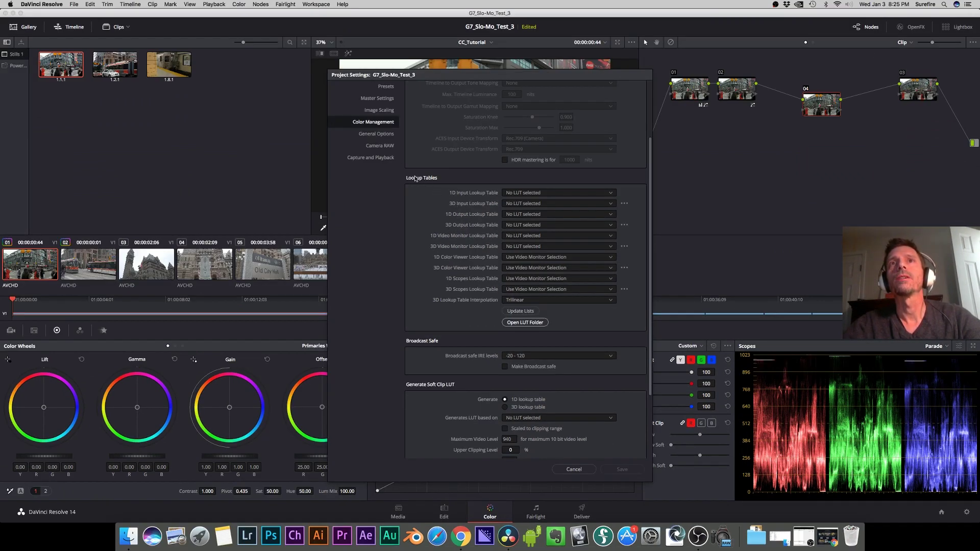
pyautogui.click(520, 326)
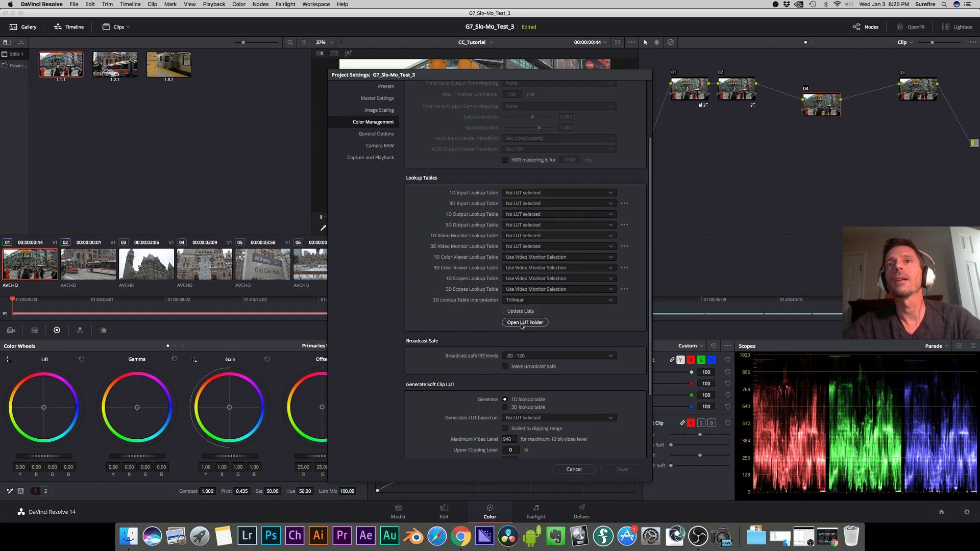
pyautogui.click(521, 326)
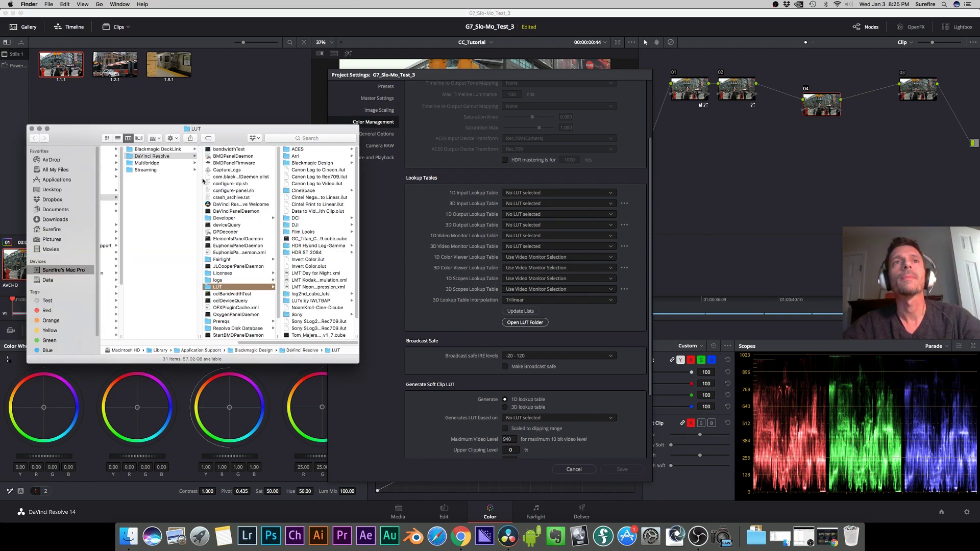
# Examine the 8700 subfolder of LUTs by IWLTBAP, then close the folder window and leave the project settings without saving.
pyautogui.moveTo(216, 130); pyautogui.dragTo(663, 184)
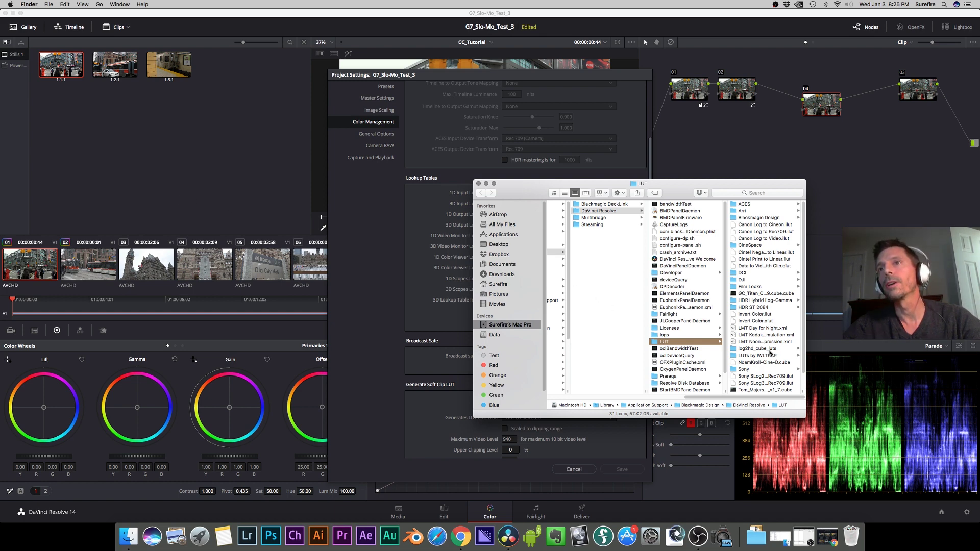
pyautogui.click(757, 356)
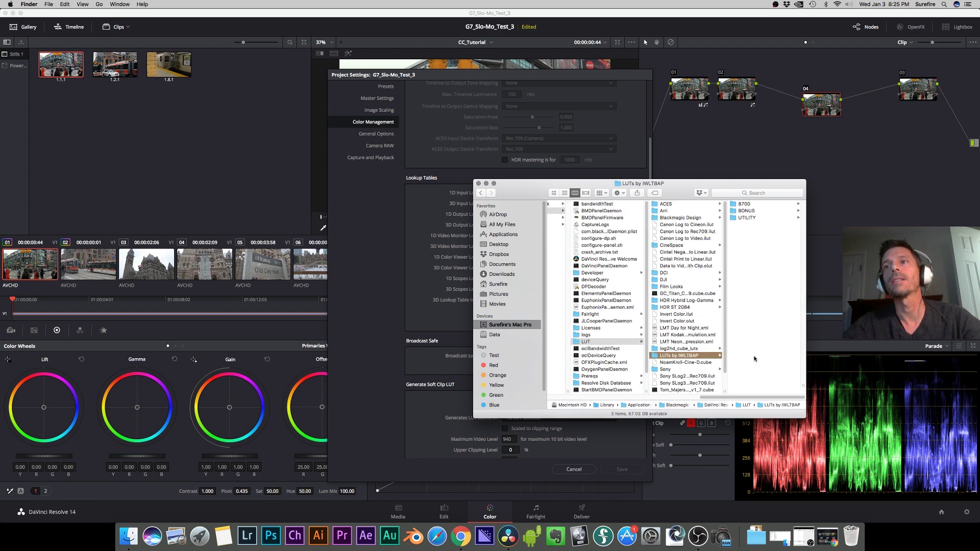
pyautogui.click(745, 204)
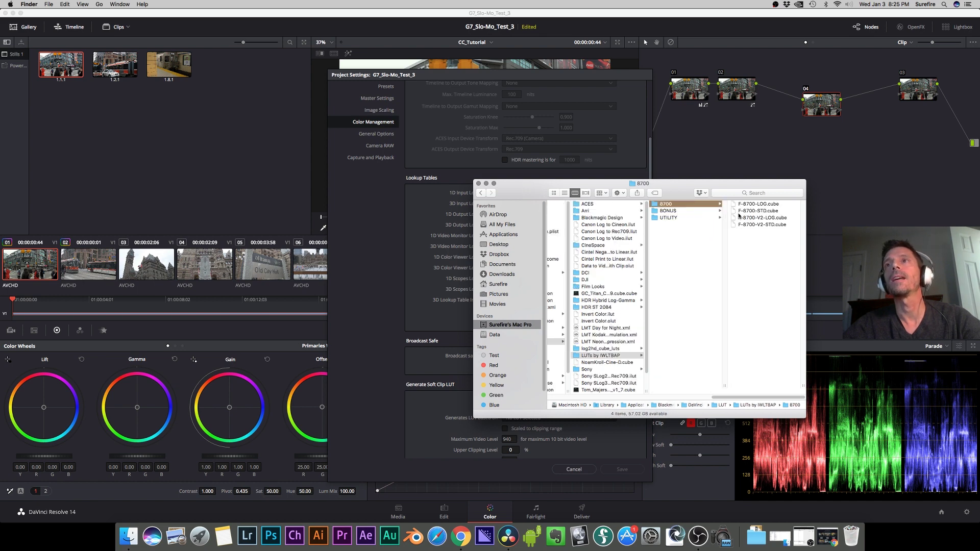
pyautogui.click(479, 184)
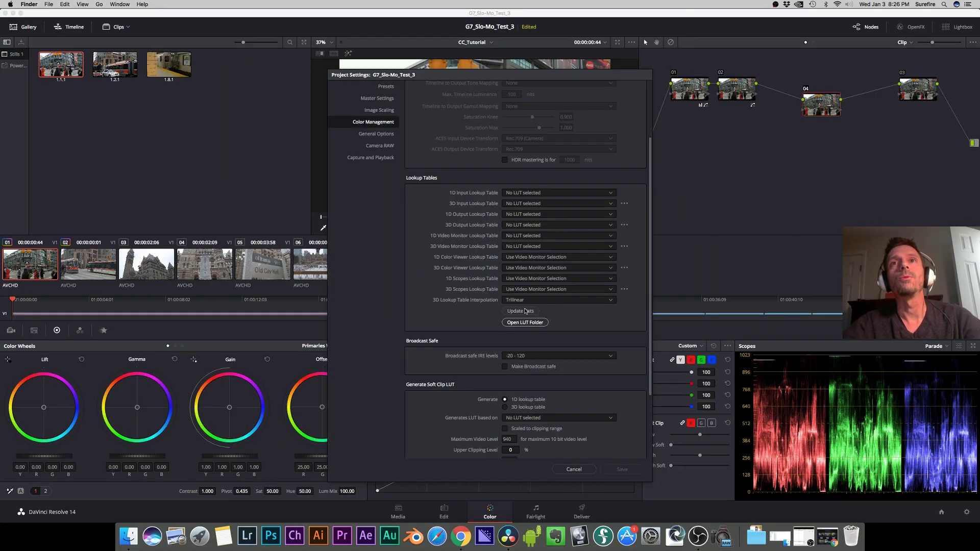
pyautogui.click(586, 472)
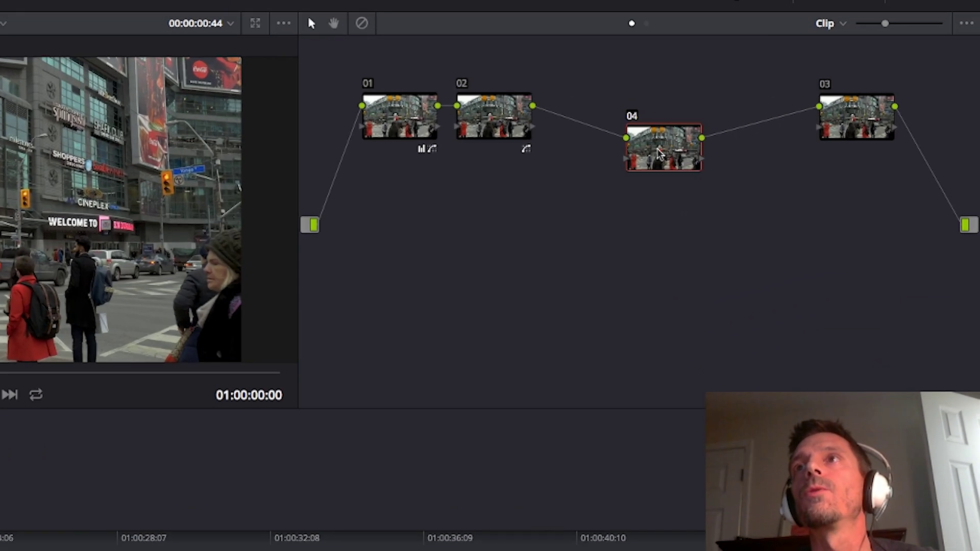
# Apply a 3D LUT from the IWLTBAP 8700 folder to node 04.
pyautogui.rightClick(822, 102)
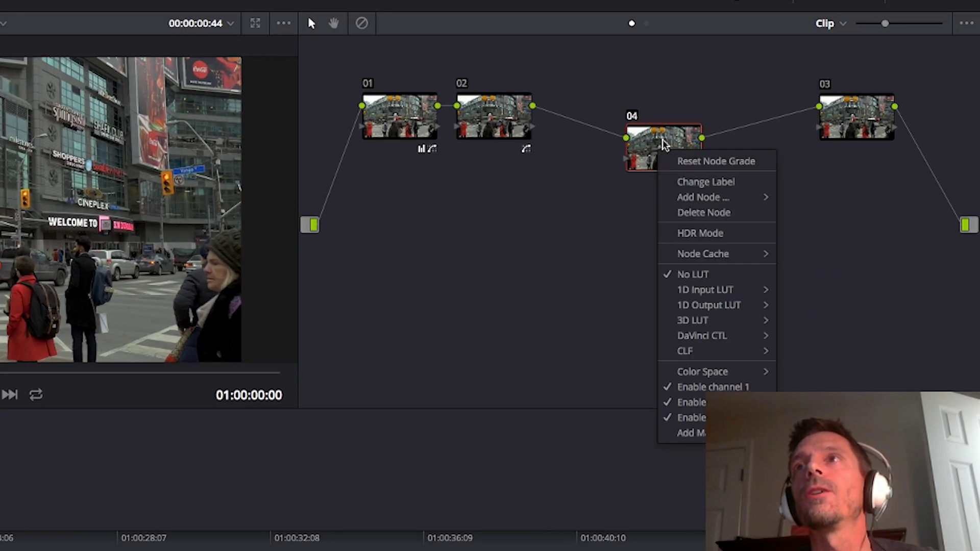
pyautogui.moveTo(683, 320)
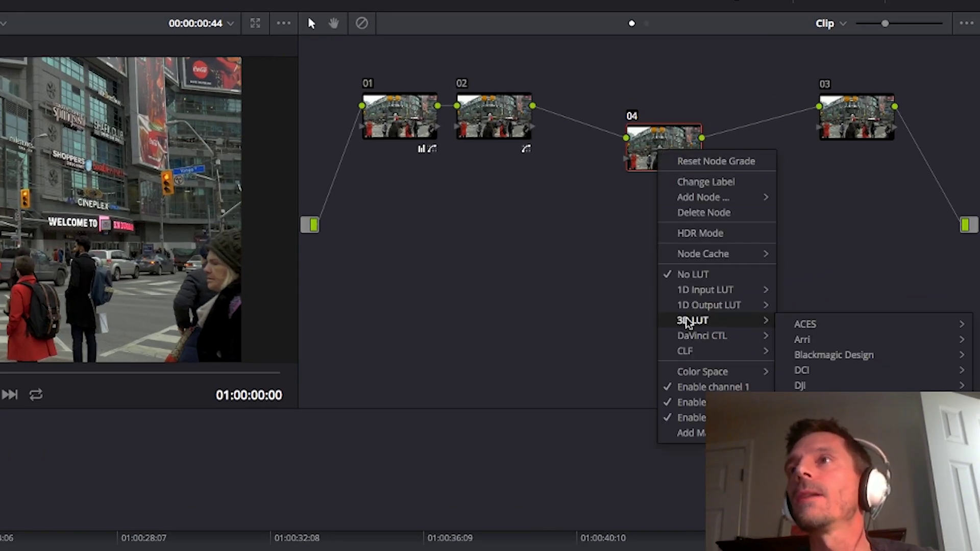
pyautogui.moveTo(816, 465)
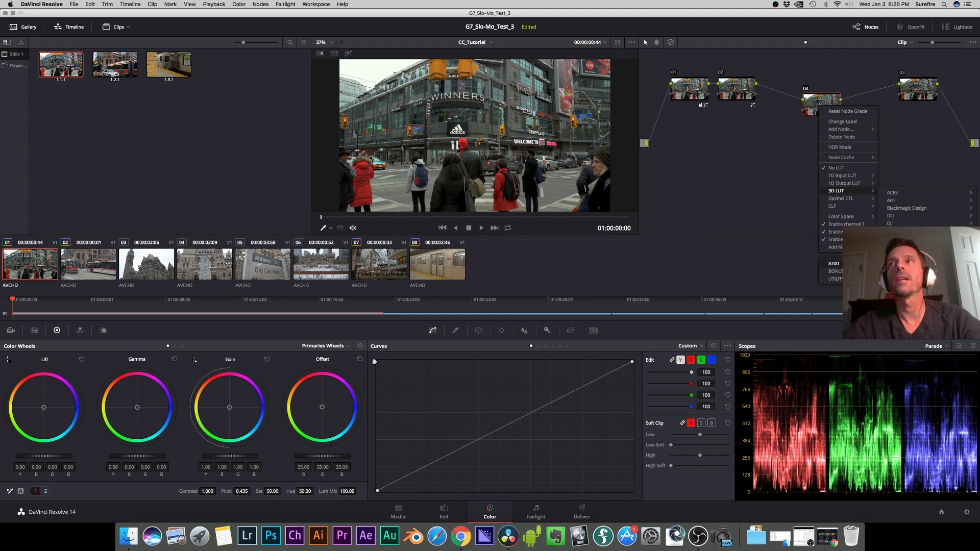
pyautogui.click(898, 263)
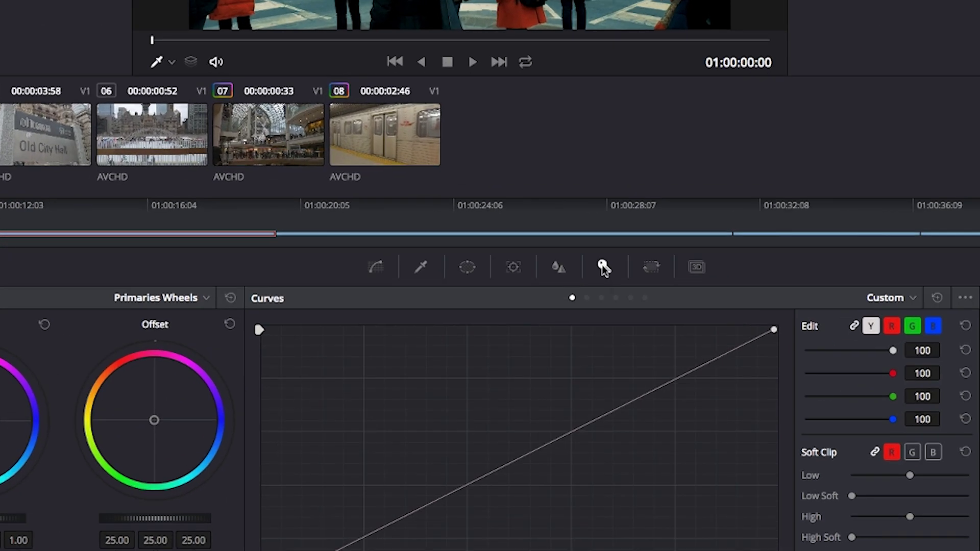
# Set node 04's key output gain to 0.3 to weaken the LUT, and return to the custom curves.
pyautogui.click(546, 331)
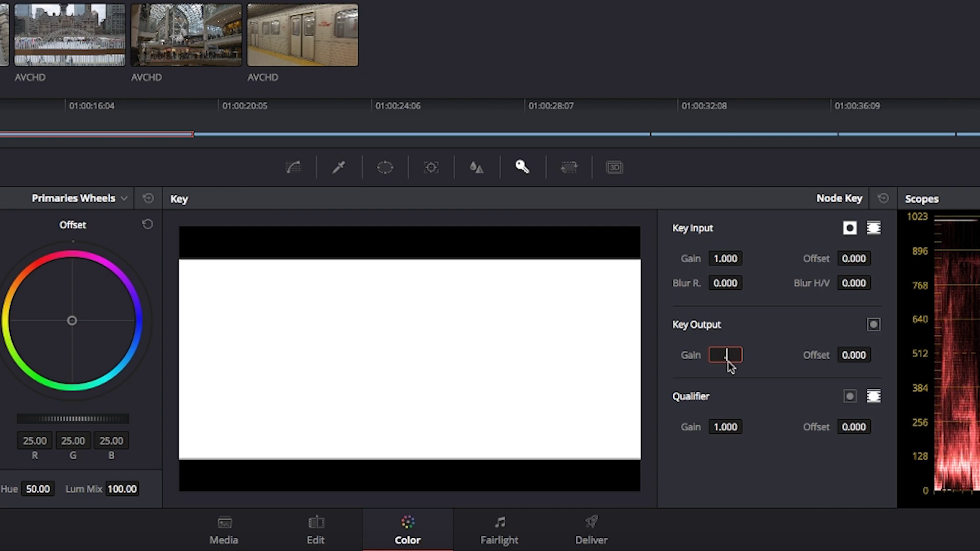
pyautogui.write('.3')
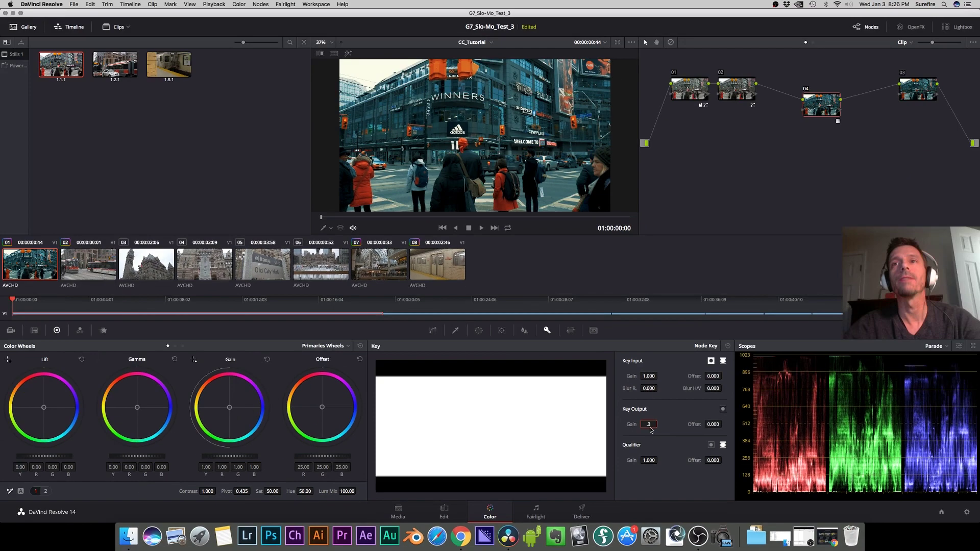
pyautogui.press('Return')
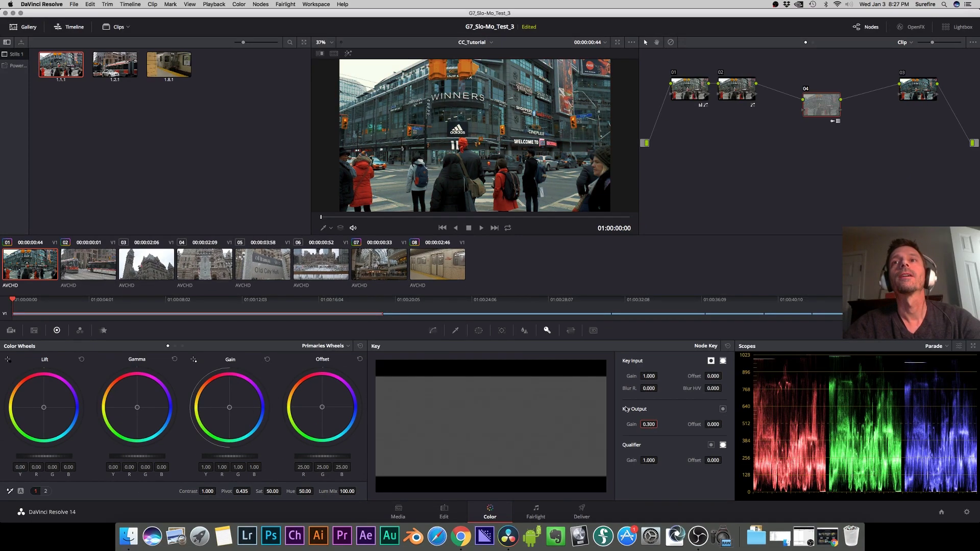
pyautogui.click(434, 332)
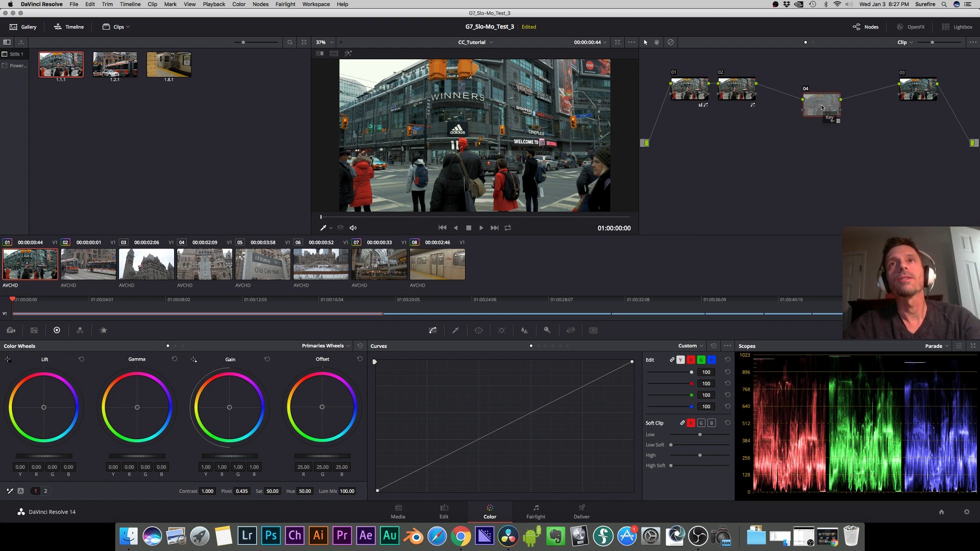
# Toggle node 04 off and on repeatedly to compare the image with and without the LUT.
pyautogui.press('super+d')
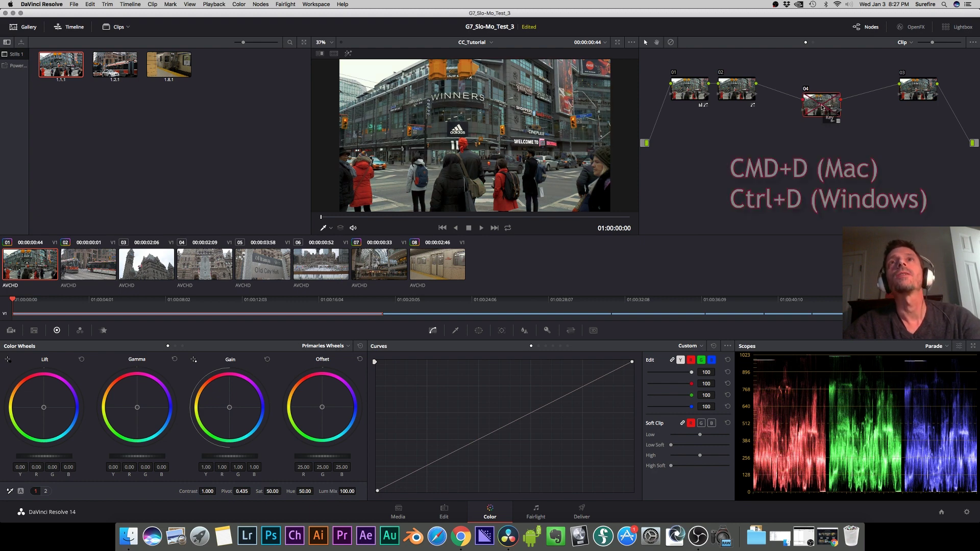
pyautogui.press('super+d')
pyautogui.press('super+d')
pyautogui.press('super+d')
pyautogui.press('super+d')
pyautogui.press('super+d')
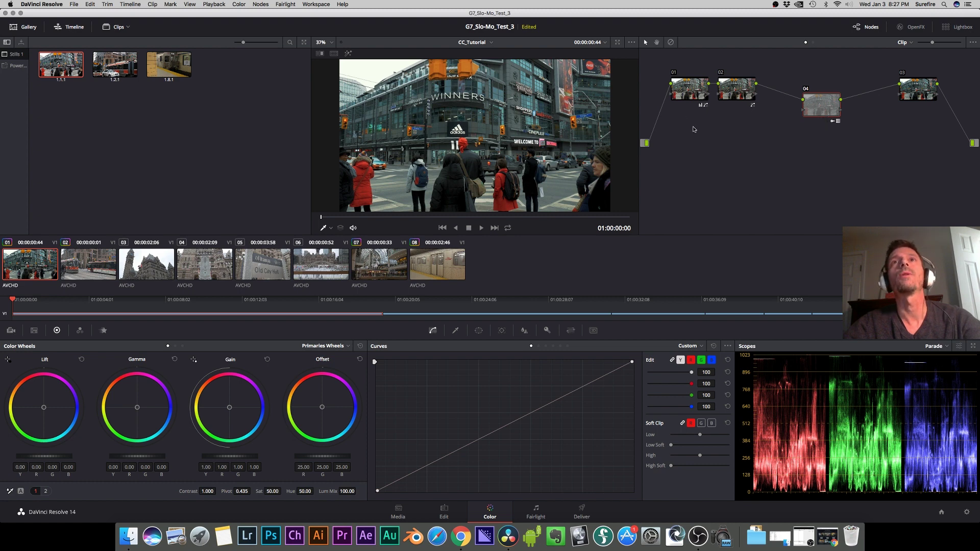
# Disable and re-enable all nodes to compare the full grade with the original footage.
pyautogui.hotkey('alt', 'd')
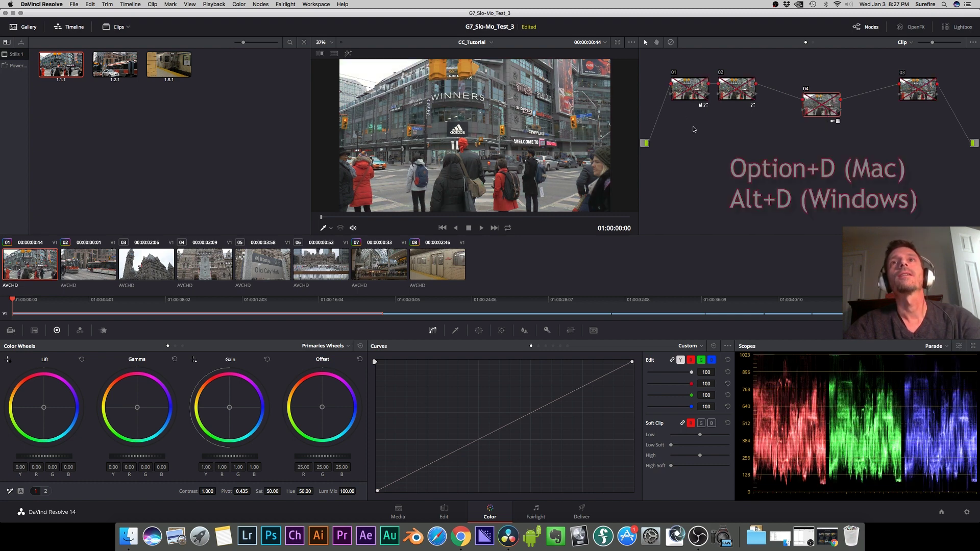
pyautogui.hotkey('alt', 'd')
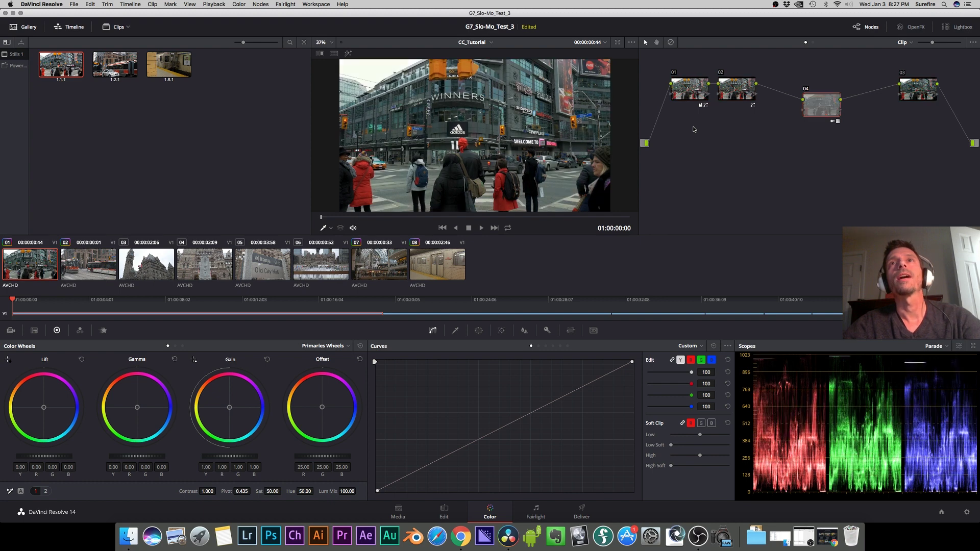
pyautogui.press('space')
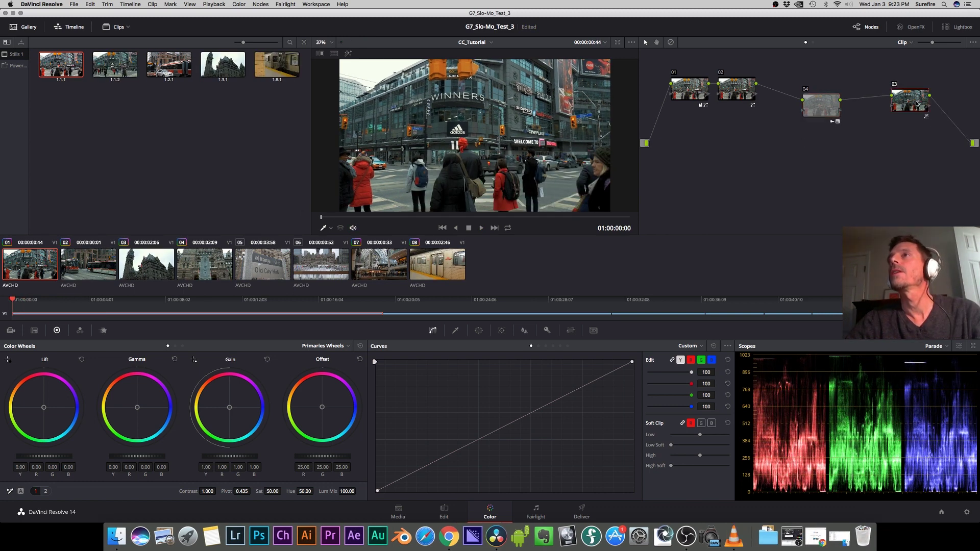
# On node 03, anchor the Lum Vs Sat curve at input lum 0.33 and lower its black end to saturation 0.00.
pyautogui.moveTo(911, 90)
pyautogui.mouseDown()
pyautogui.moveTo(912, 125)
pyautogui.moveTo(908, 92)
pyautogui.mouseUp()
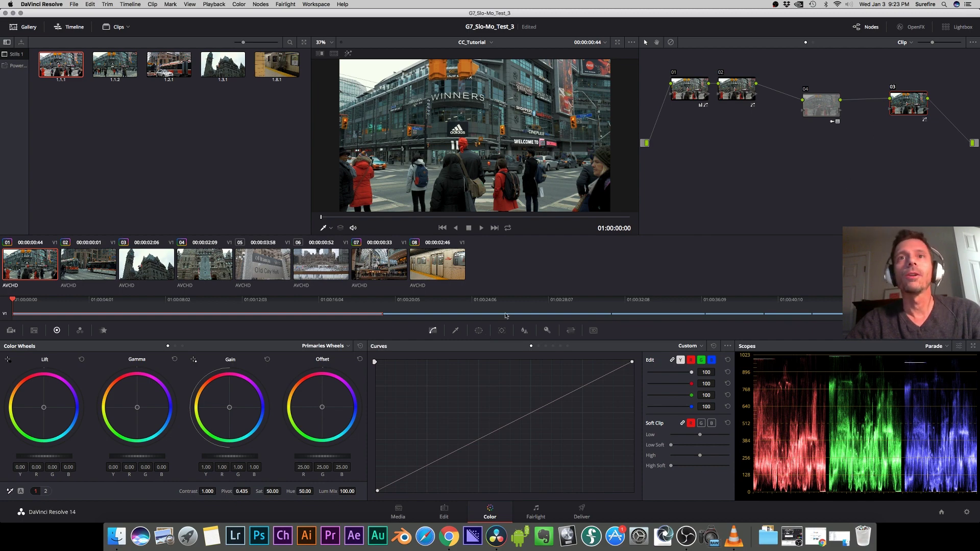
pyautogui.click(560, 347)
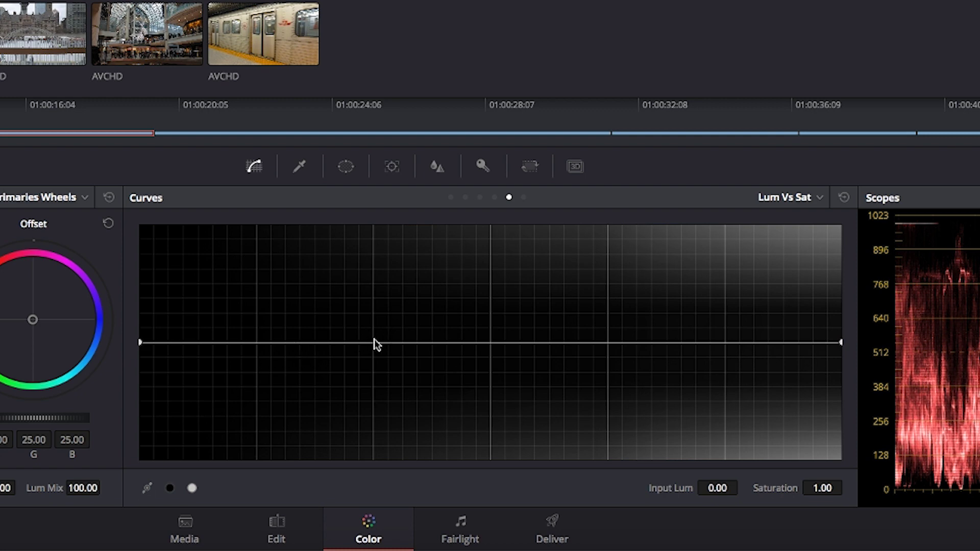
pyautogui.moveTo(373, 343); pyautogui.dragTo(373, 346)
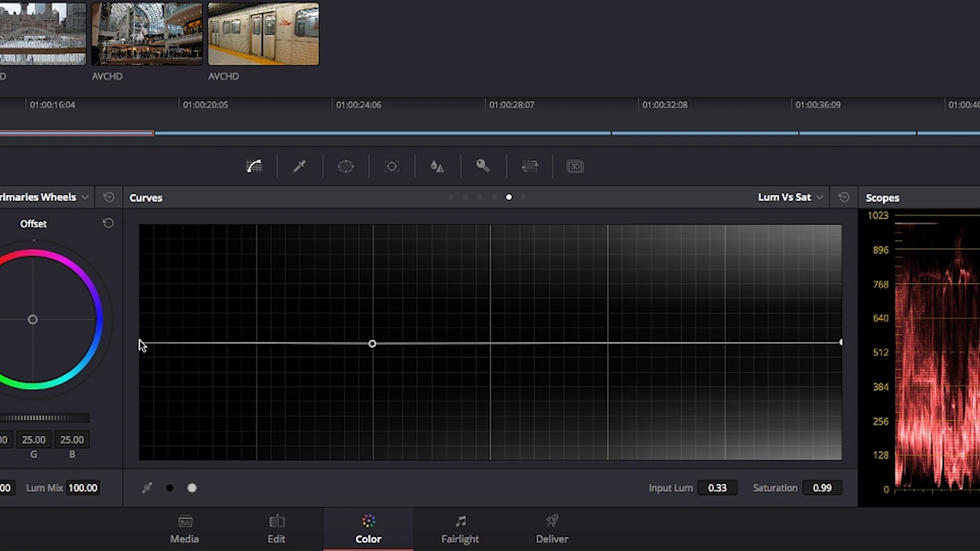
pyautogui.moveTo(140, 342); pyautogui.dragTo(135, 402)
pyautogui.moveTo(373, 448); pyautogui.dragTo(373, 503)
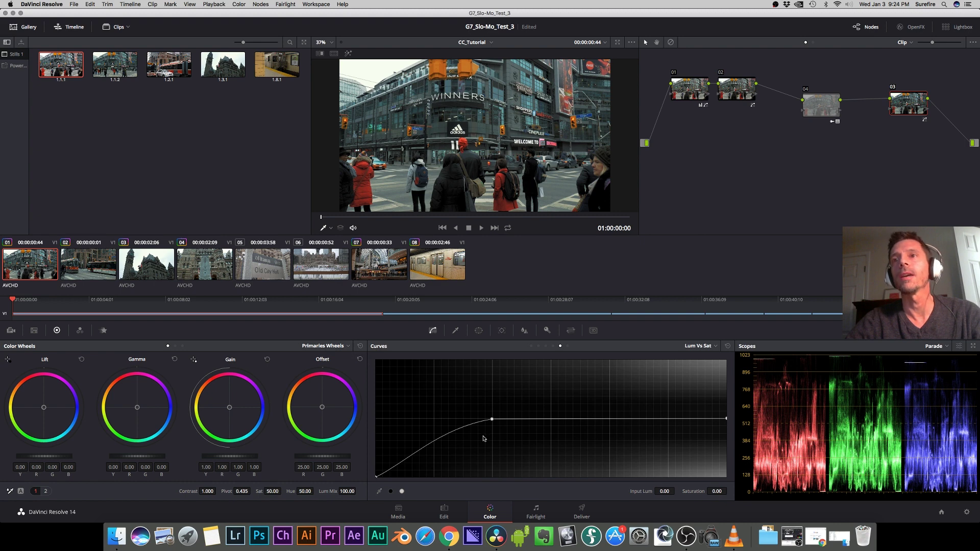
# Anchor the Lum Vs Sat curve at input lum 0.83, lower its white end to saturation 0.00, and shift the shadow anchor to about 0.34.
pyautogui.click(669, 418)
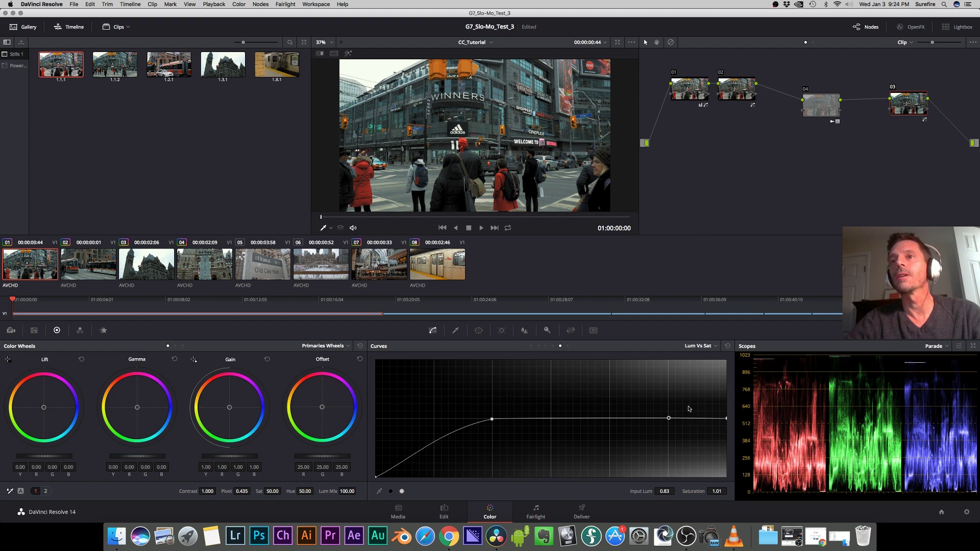
pyautogui.moveTo(727, 419); pyautogui.dragTo(726, 476)
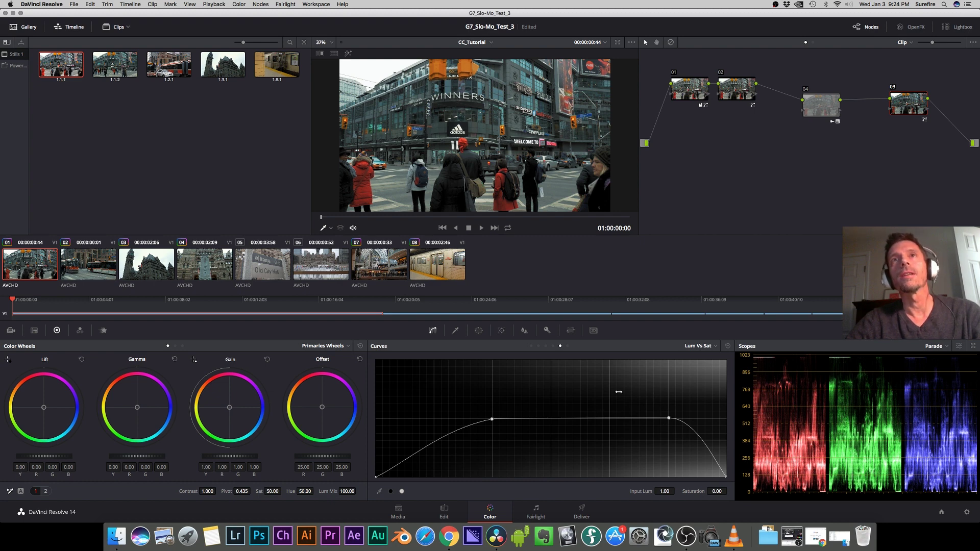
pyautogui.click(493, 419)
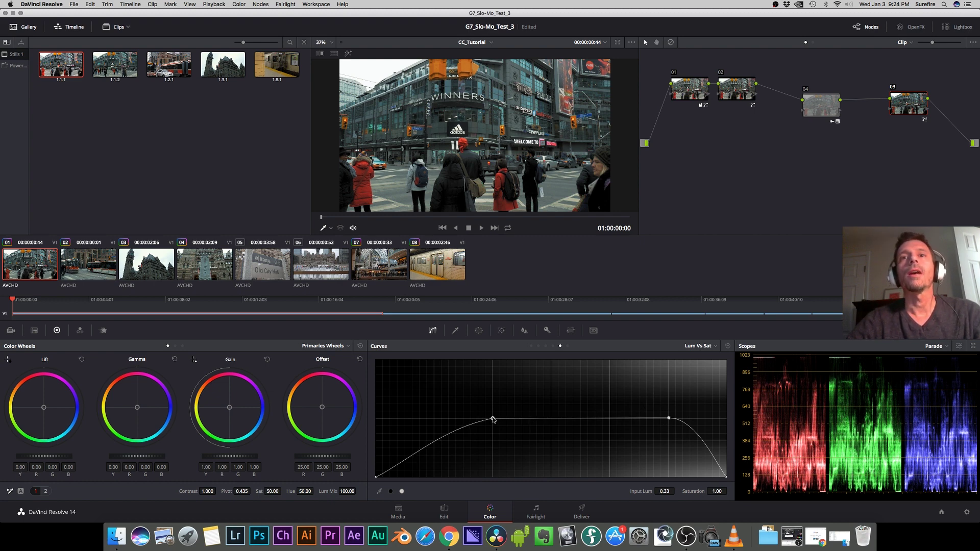
pyautogui.moveTo(493, 419); pyautogui.dragTo(494, 420)
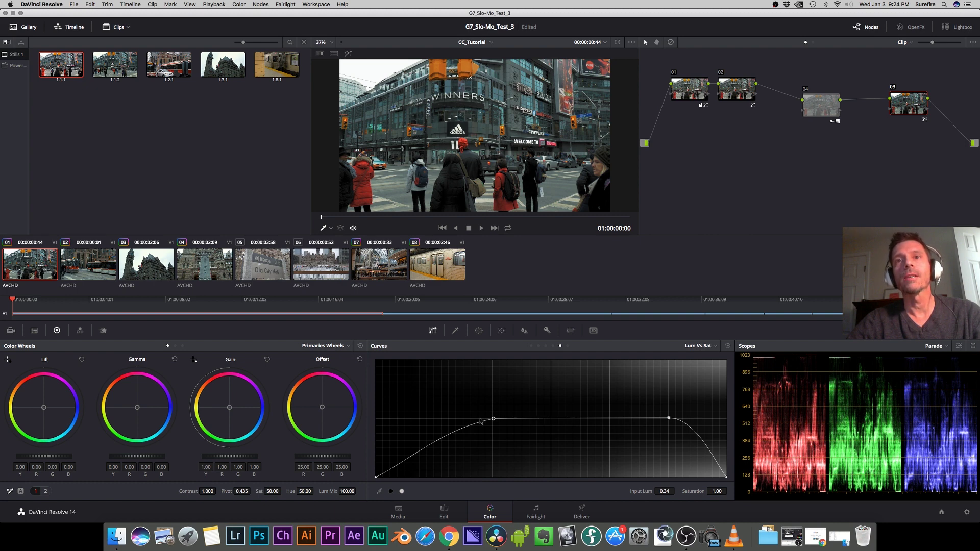
pyautogui.moveTo(493, 420)
pyautogui.mouseDown()
pyautogui.moveTo(495, 397)
pyautogui.moveTo(492, 442)
pyautogui.moveTo(493, 418)
pyautogui.mouseUp()
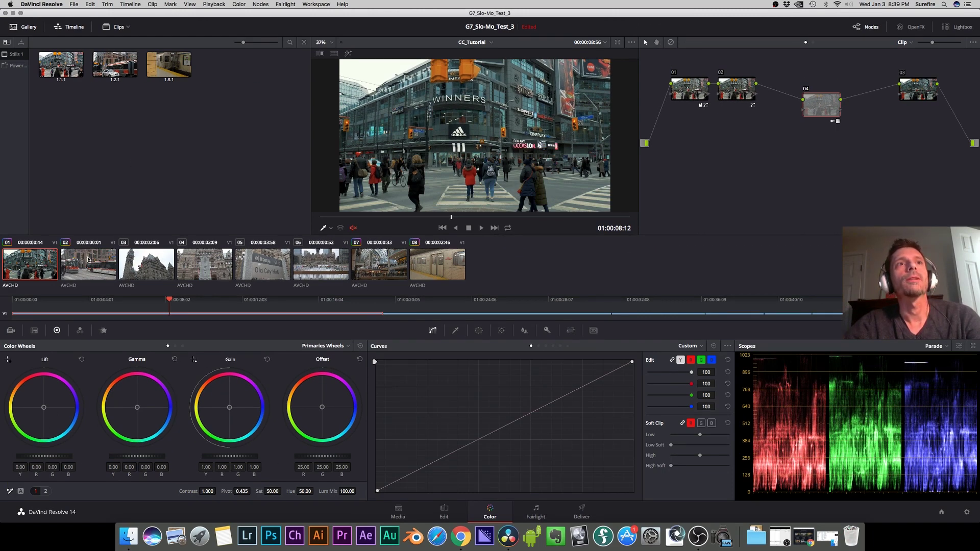
# Grab a still of the graded first street clip into the gallery.
pyautogui.click(190, 4)
pyautogui.moveTo(194, 13)
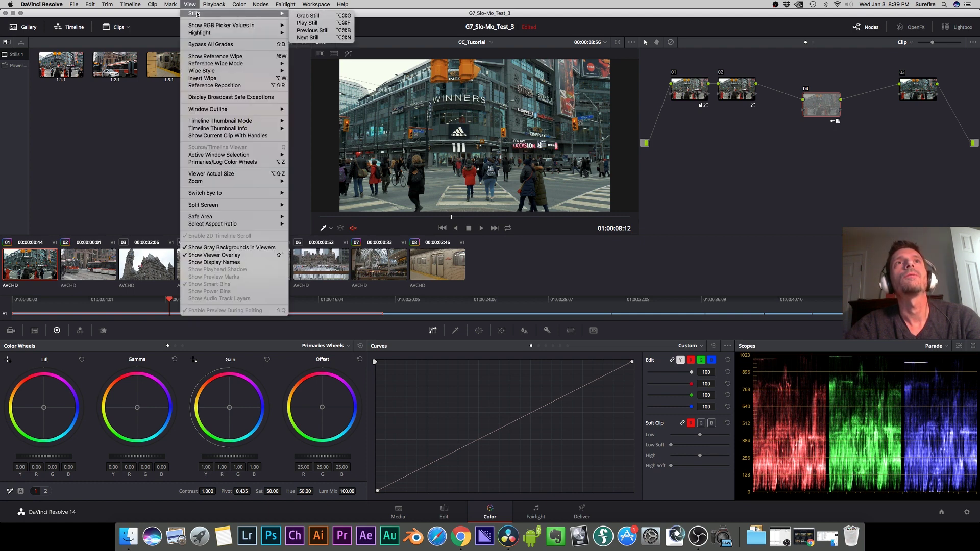
pyautogui.click(307, 17)
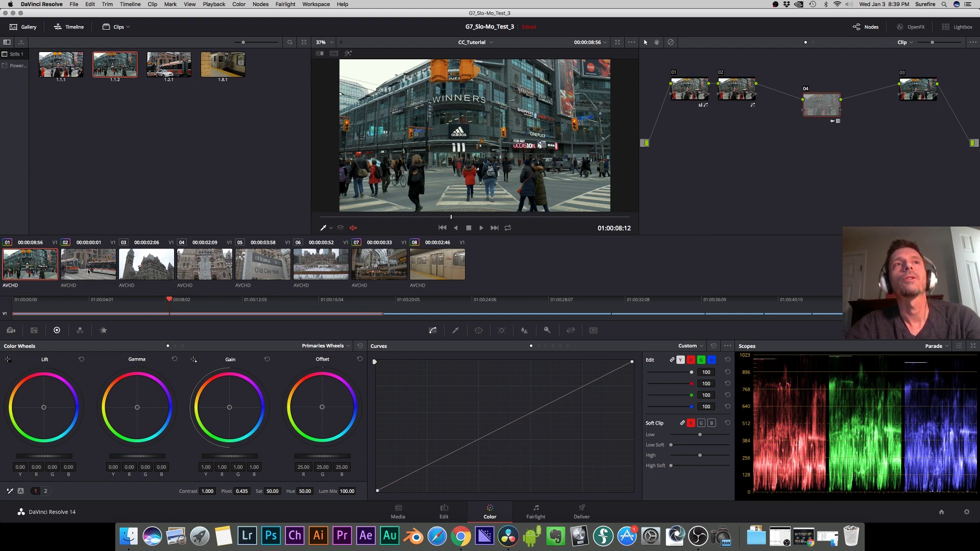
# Apply the grade from still 1.1.2 to streetcar clip 02 and scrub through the clip to check it.
pyautogui.click(88, 262)
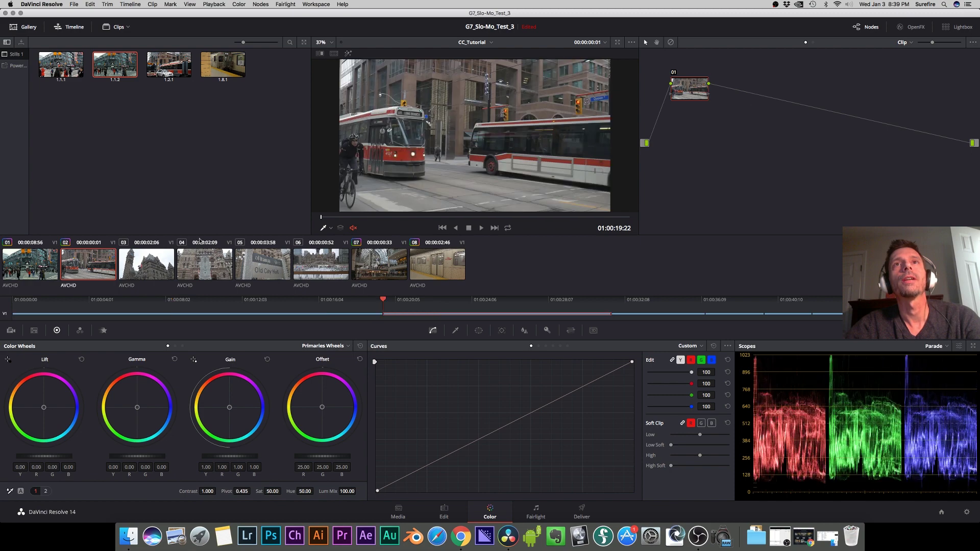
pyautogui.moveTo(362, 220); pyautogui.dragTo(456, 229)
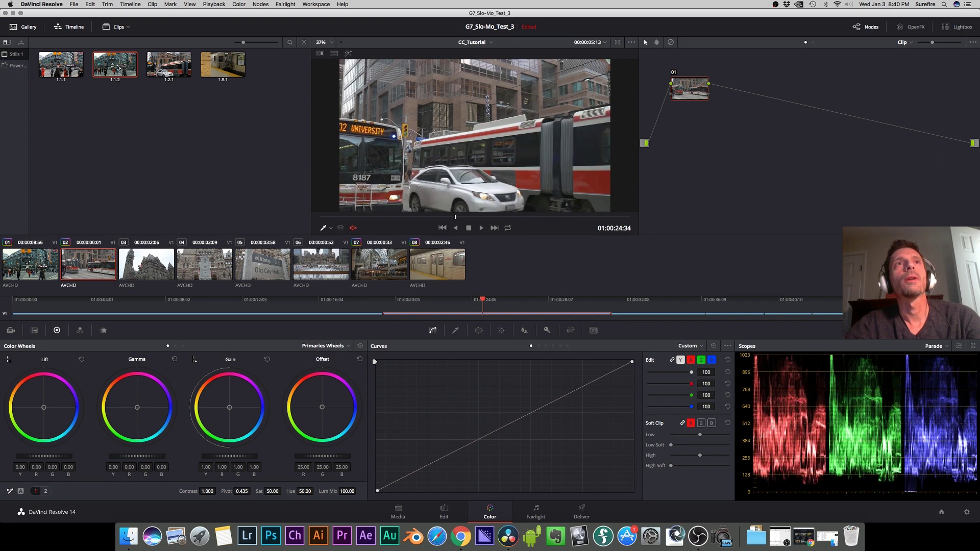
pyautogui.moveTo(545, 134); pyautogui.dragTo(694, 97)
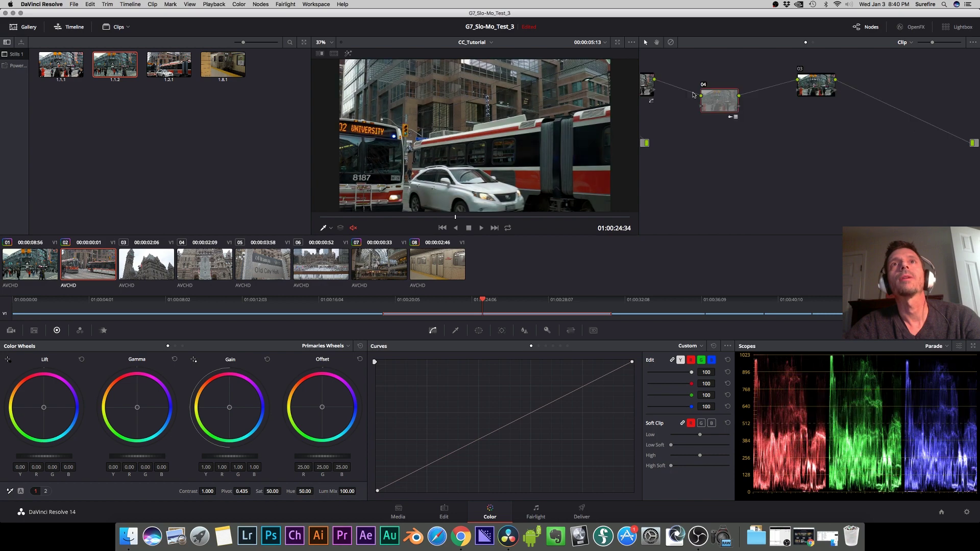
pyautogui.moveTo(425, 220); pyautogui.dragTo(477, 223)
pyautogui.press('space')
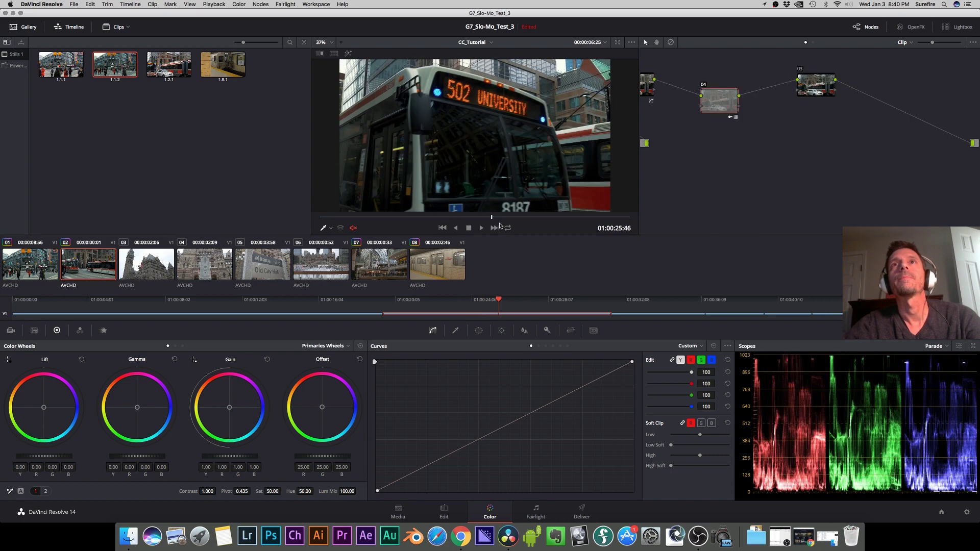
pyautogui.press('space')
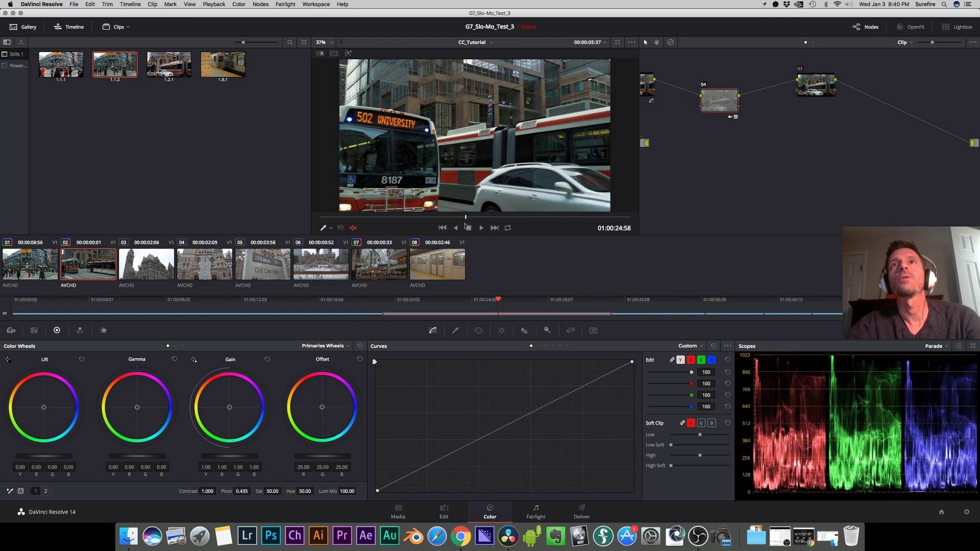
# On clip 02's node 01, set Highlights to -0.50 and slightly nudge the master gamma.
pyautogui.click(657, 42)
pyautogui.moveTo(669, 129); pyautogui.dragTo(752, 136)
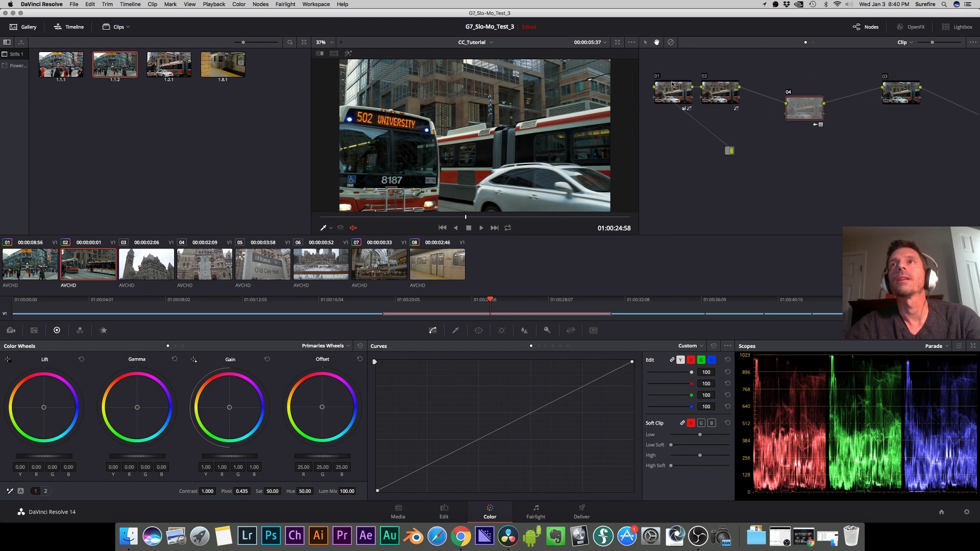
pyautogui.click(673, 94)
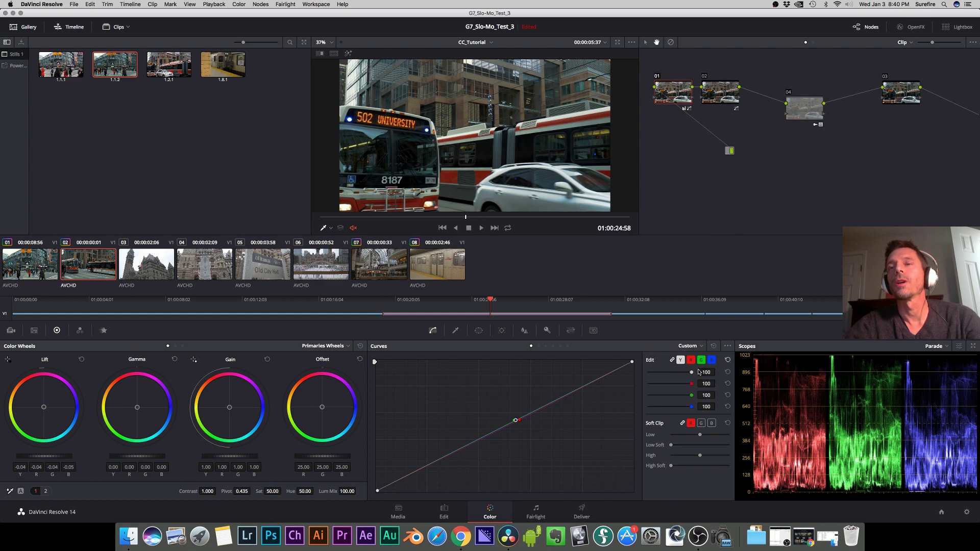
pyautogui.moveTo(528, 217); pyautogui.dragTo(564, 223)
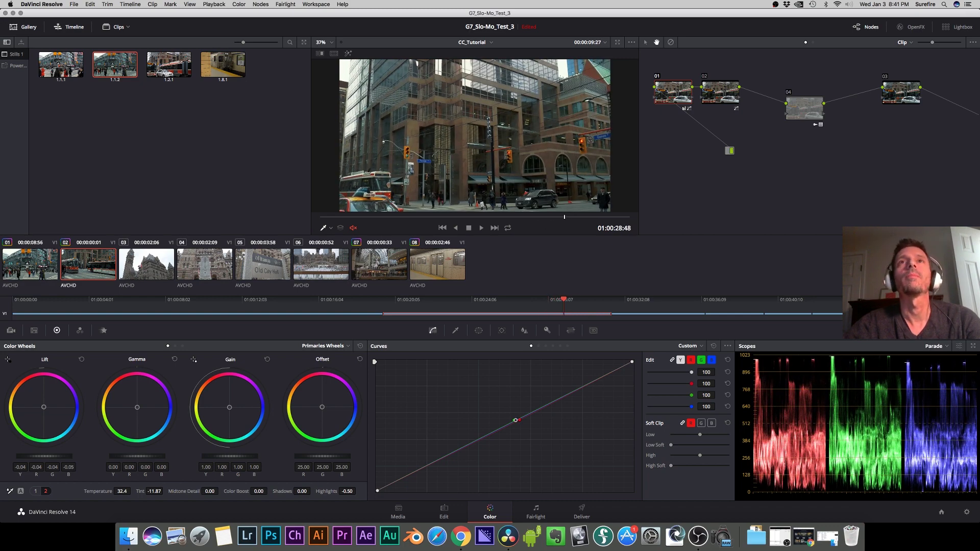
pyautogui.moveTo(137, 455)
pyautogui.mouseDown()
pyautogui.moveTo(163, 459)
pyautogui.moveTo(153, 457)
pyautogui.mouseUp()
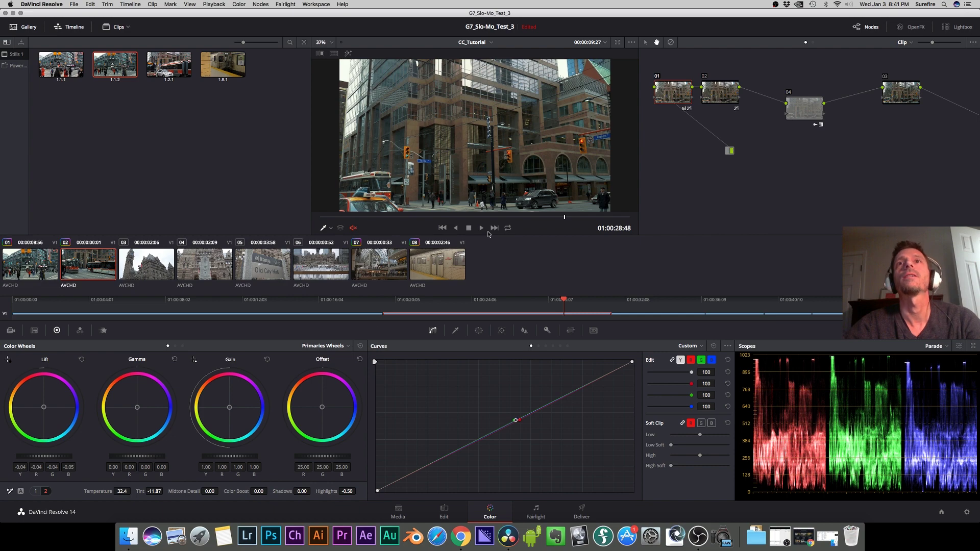
pyautogui.click(500, 217)
# Apply still 1.1.2's grade to clock tower clip 03, and adjust node 01's lift to about -0.05 and gamma to 0.01.
pyautogui.click(148, 265)
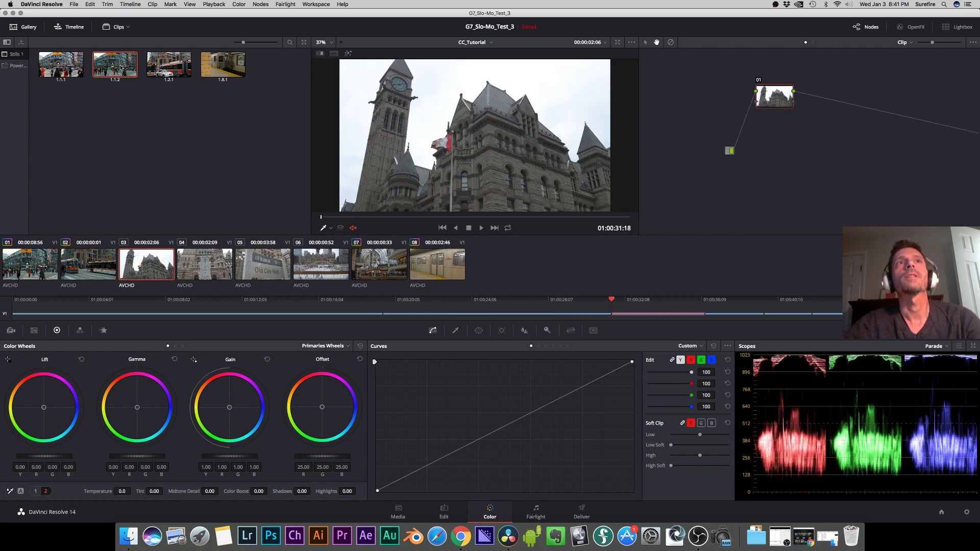
pyautogui.moveTo(121, 67); pyautogui.dragTo(774, 96)
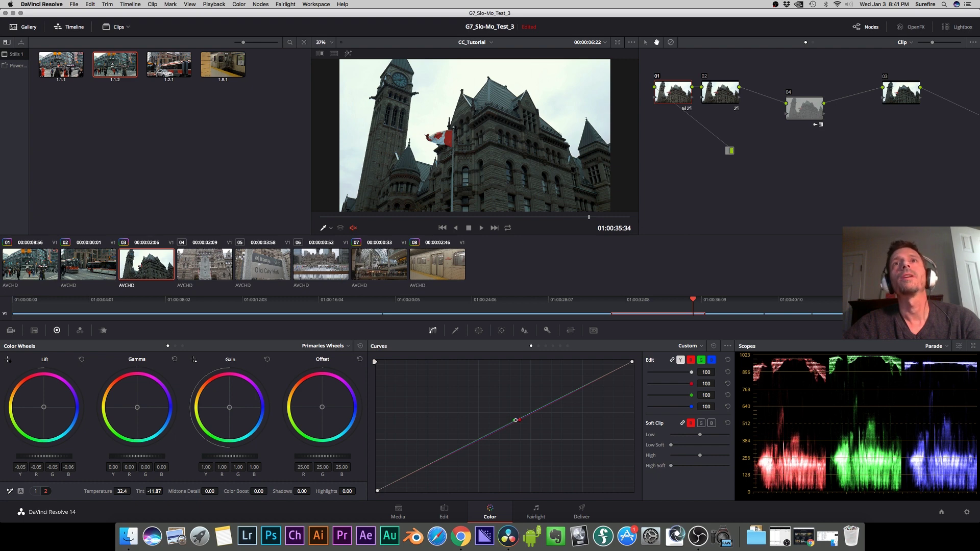
pyautogui.click(564, 217)
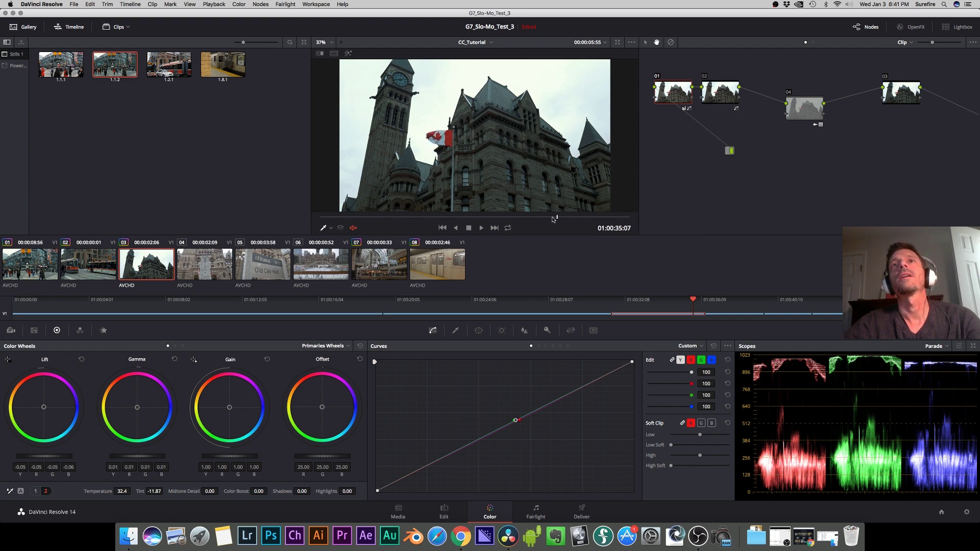
# Compare clips 03 and 04, and grab a still of the graded clock tower clip 03.
pyautogui.click(217, 264)
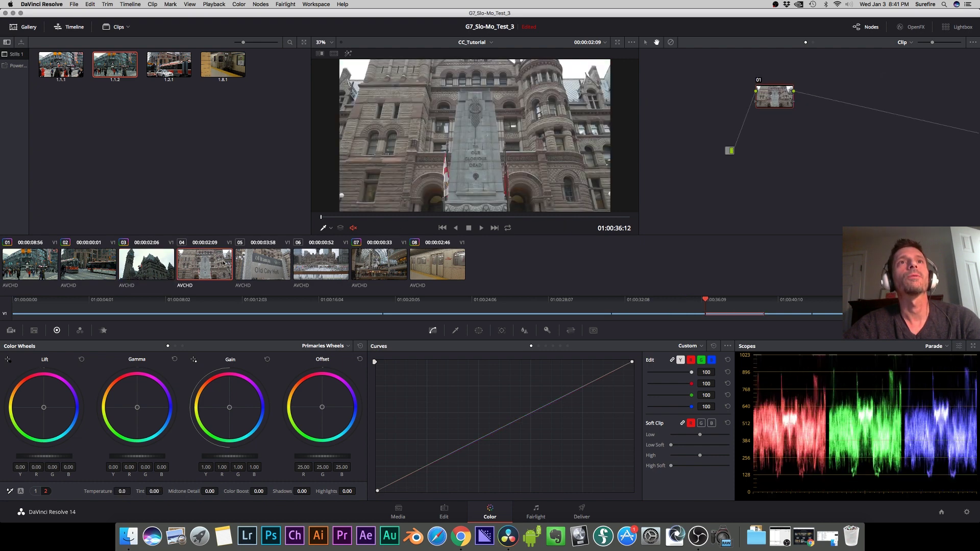
pyautogui.click(147, 269)
pyautogui.click(197, 267)
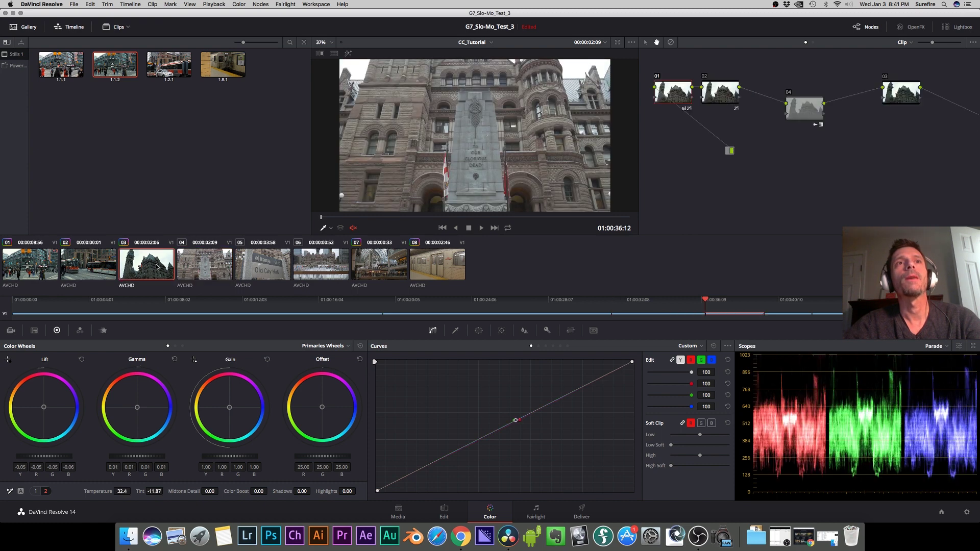
pyautogui.click(157, 267)
pyautogui.click(177, 6)
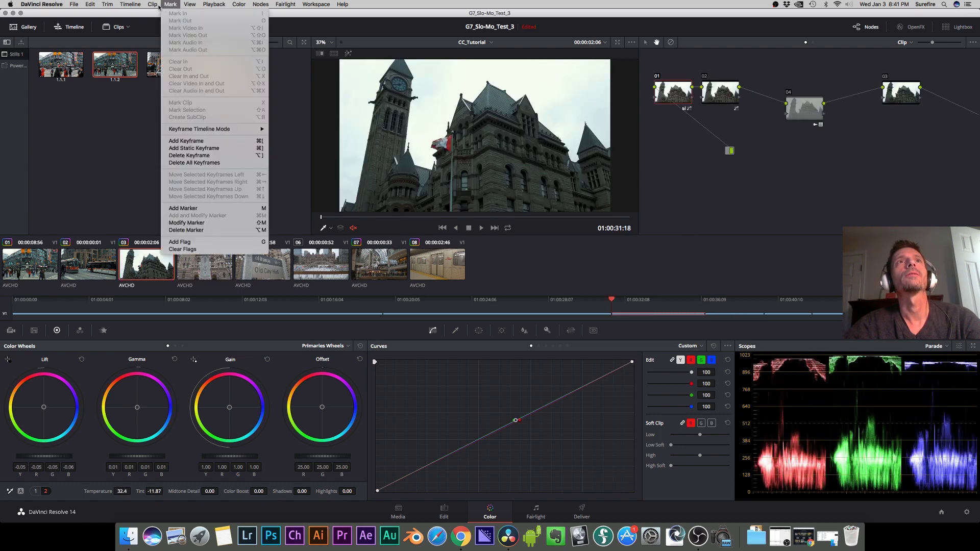
pyautogui.moveTo(197, 5)
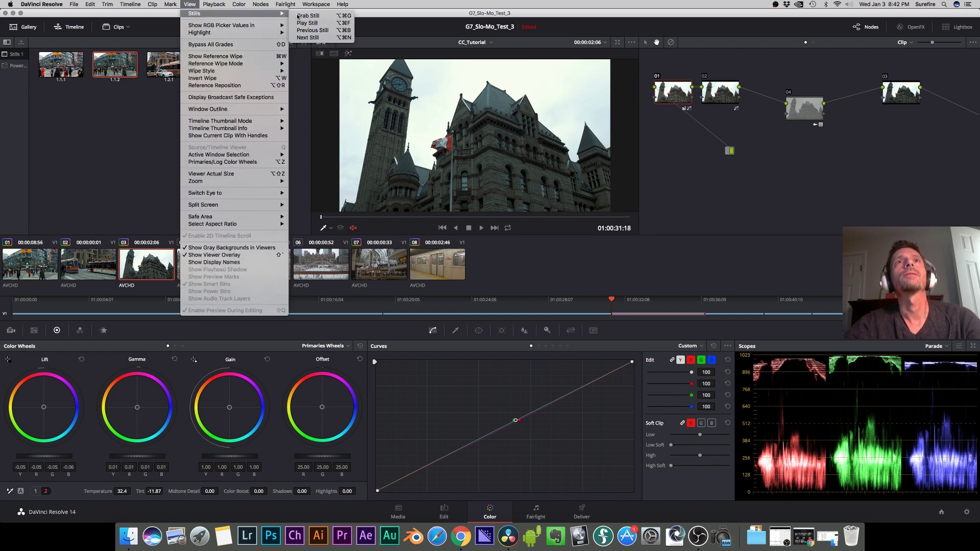
pyautogui.click(251, 174)
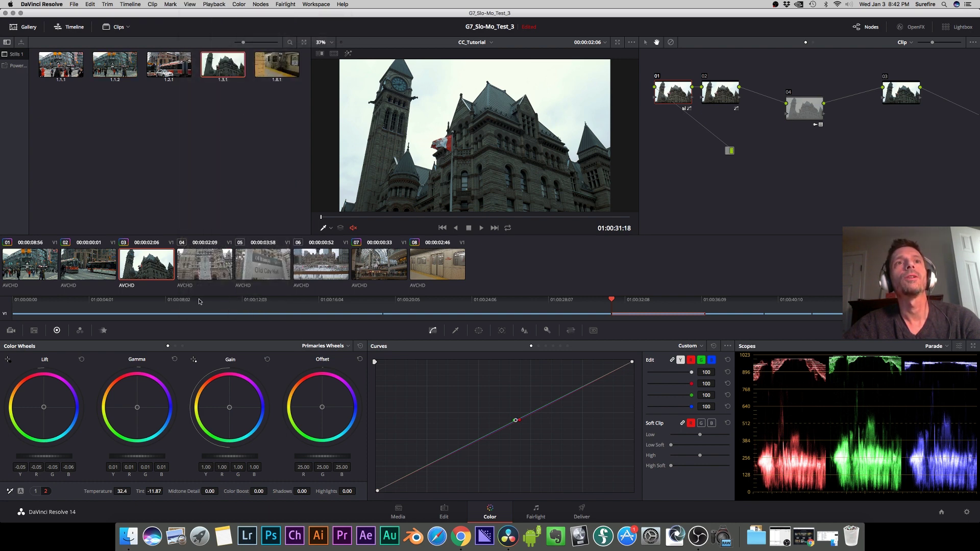
# Apply the grade from still 1.3.1 to monument clip 04 and check a frame midway through the clip.
pyautogui.click(209, 274)
pyautogui.moveTo(217, 73); pyautogui.dragTo(789, 156)
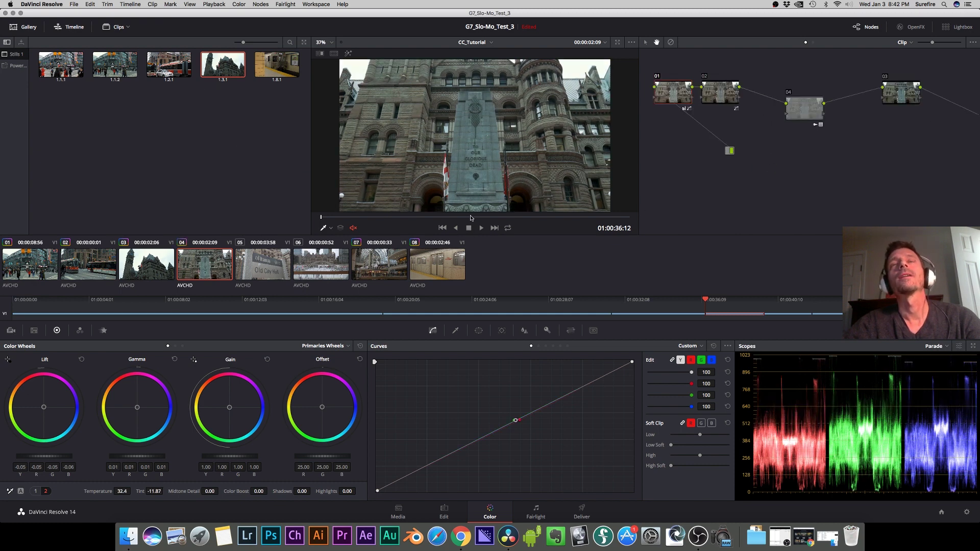
pyautogui.click(480, 217)
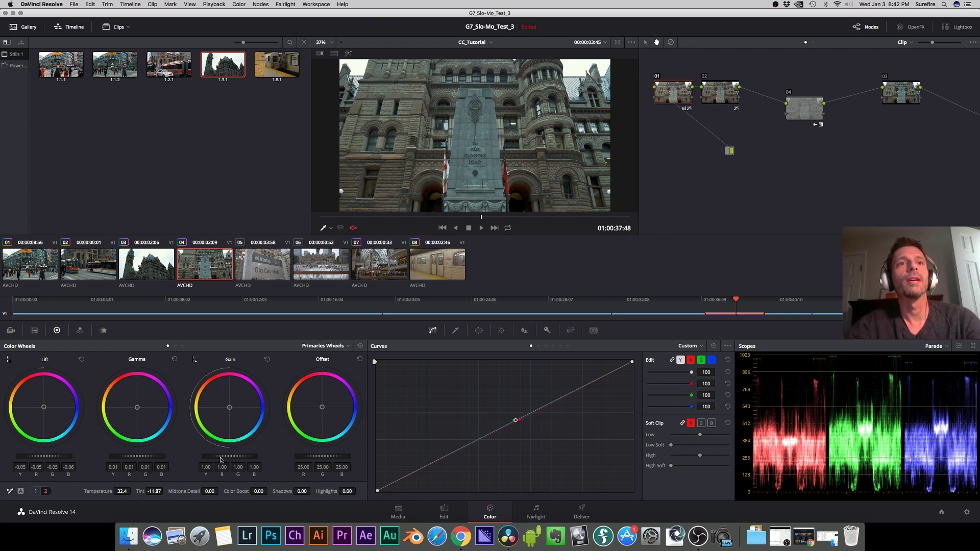
# On clip 04's node 01, raise the master gain to 1.07, set Highlights to -14.00, and play the clip to review it.
pyautogui.moveTo(230, 455); pyautogui.dragTo(240, 456)
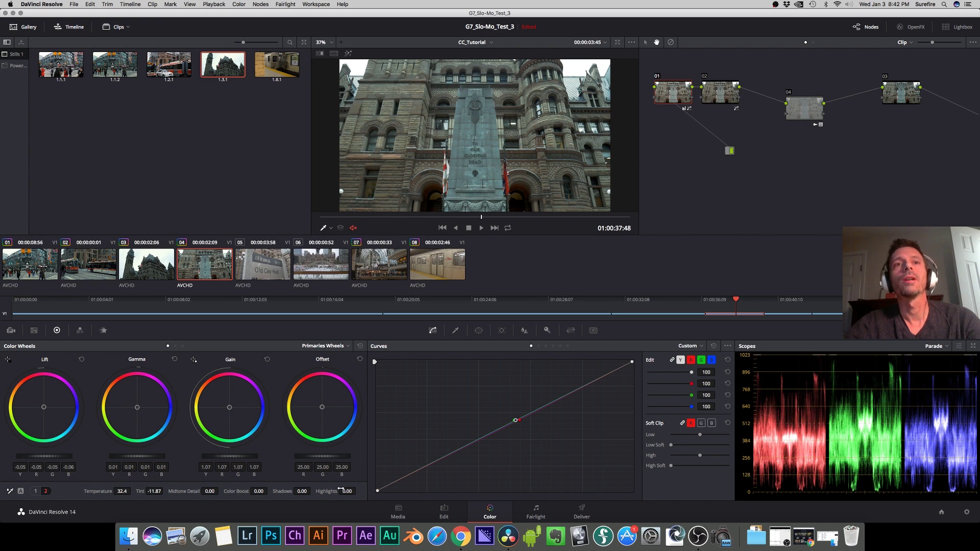
pyautogui.moveTo(347, 491)
pyautogui.mouseDown()
pyautogui.moveTo(335, 490)
pyautogui.moveTo(358, 490)
pyautogui.mouseUp()
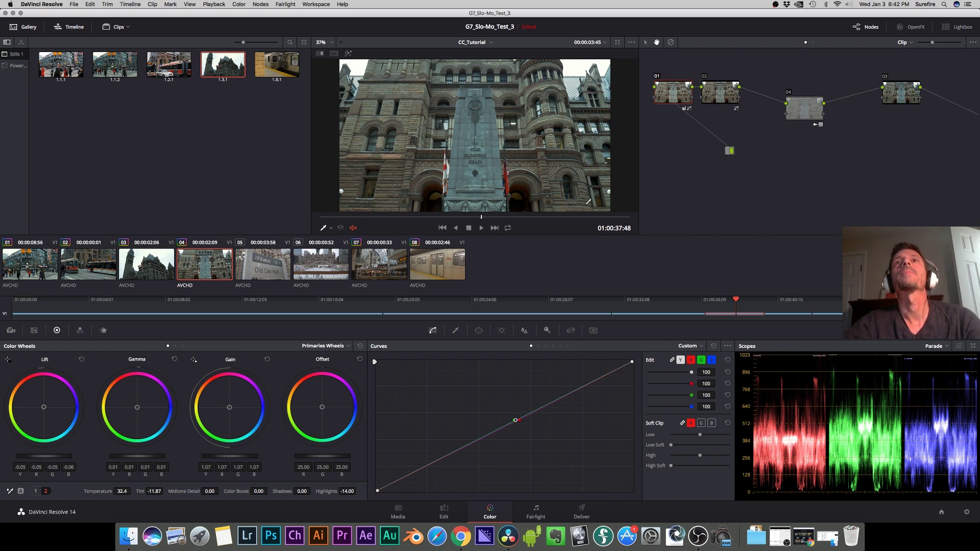
pyautogui.press('space')
pyautogui.click(442, 217)
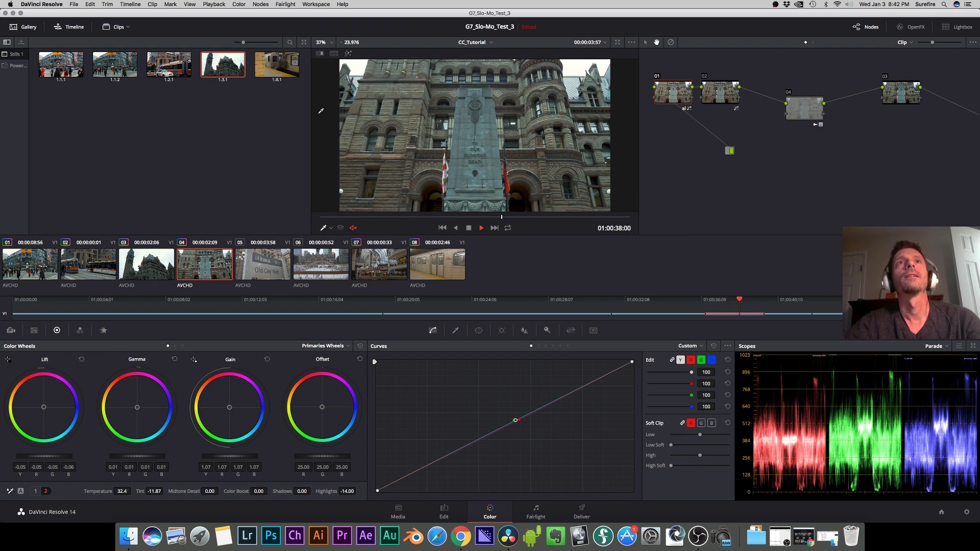
pyautogui.press('space')
# Apply the grade from still 1.1.1 to subway train clip 08 and select its Corrected node.
pyautogui.click(282, 75)
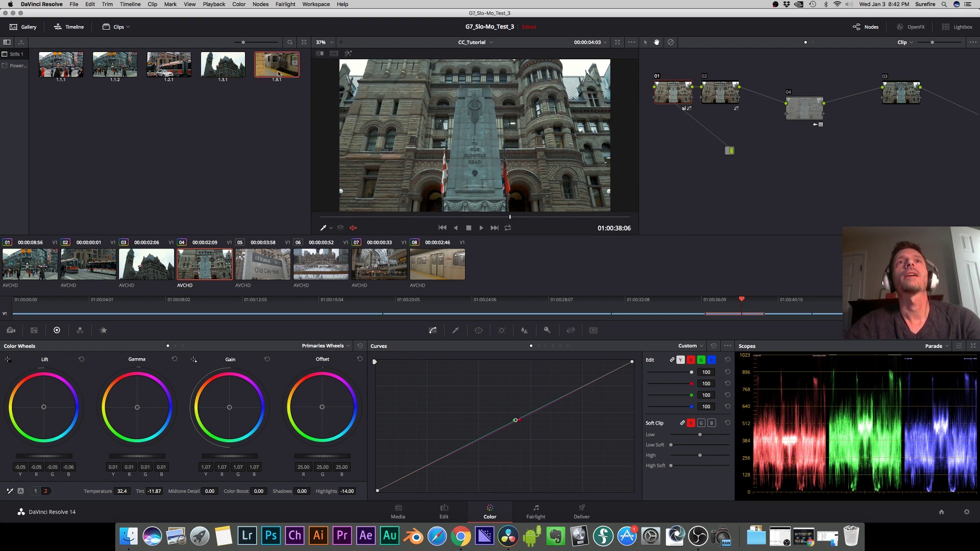
pyautogui.click(436, 269)
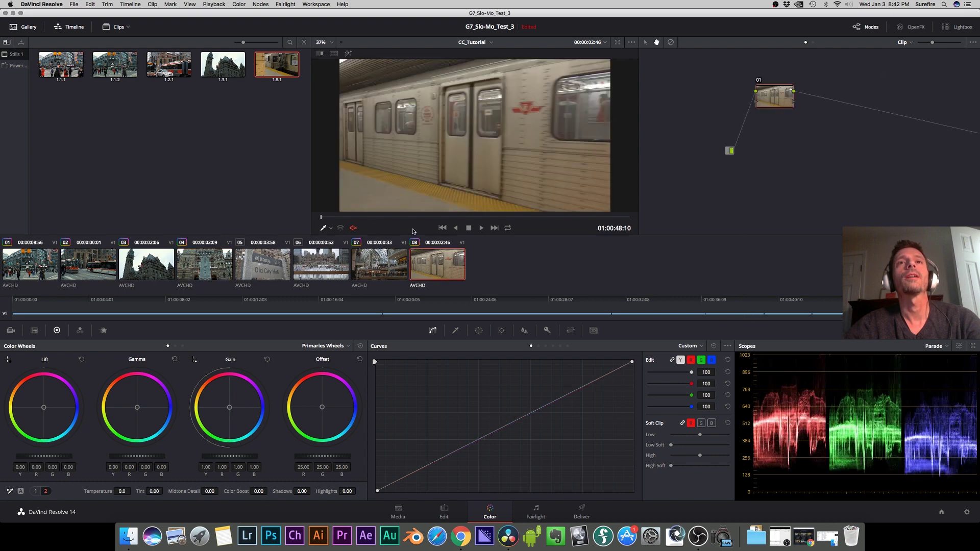
pyautogui.click(480, 227)
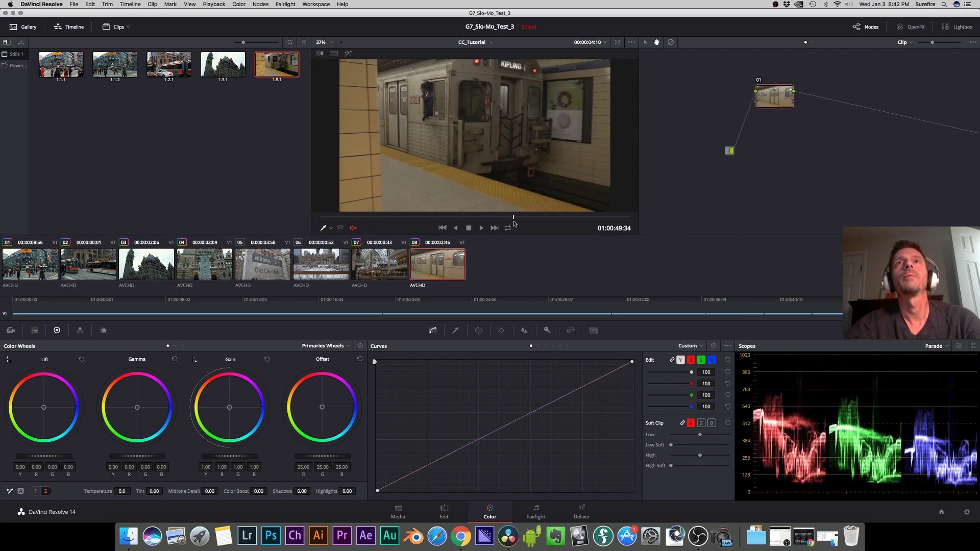
pyautogui.click(164, 71)
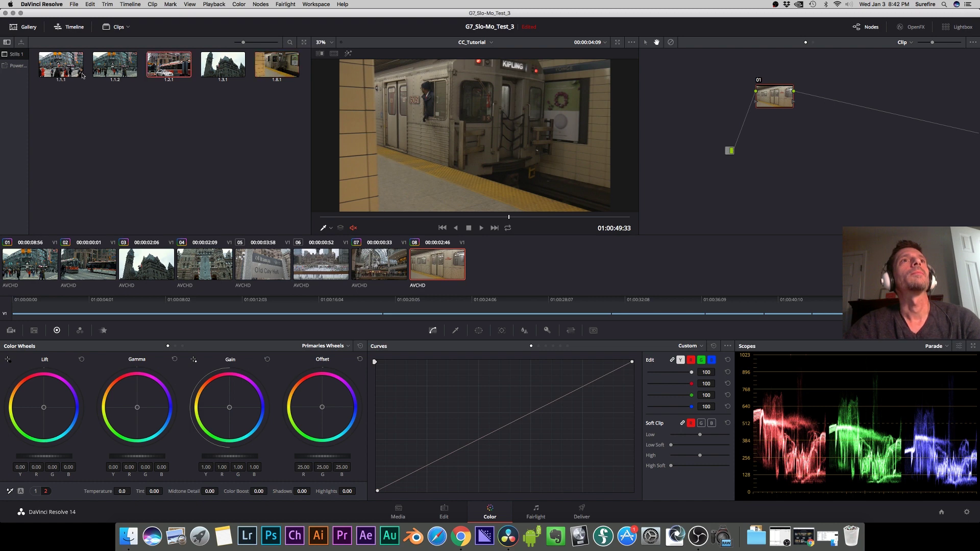
pyautogui.moveTo(72, 69); pyautogui.dragTo(763, 101)
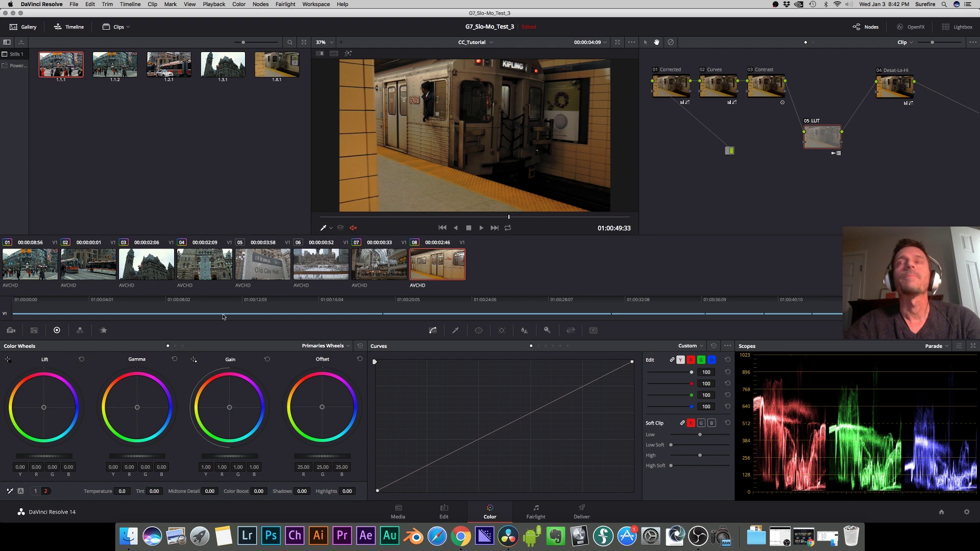
pyautogui.click(670, 86)
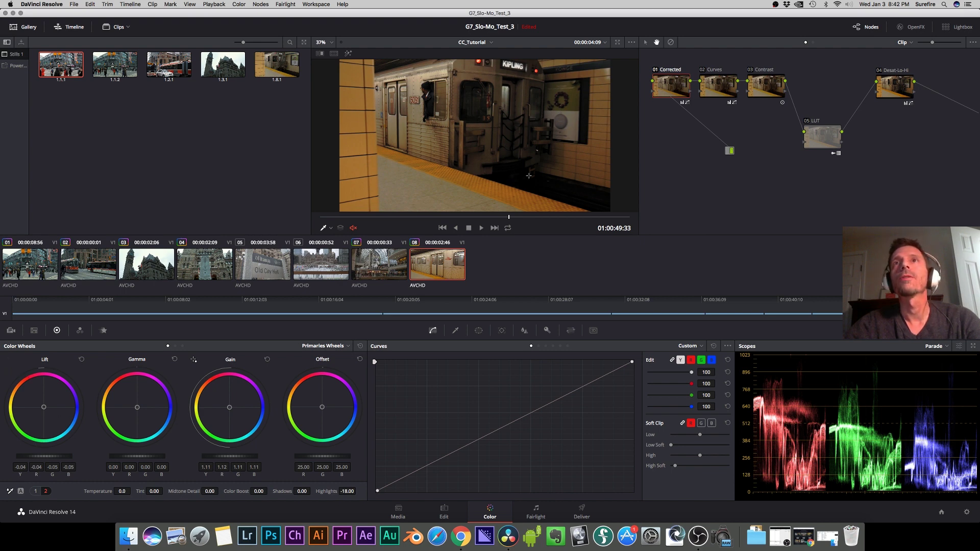
# Set clip 08's black point from the dark track bed and its white point from the KIPLING sign, and check neighbouring frames.
pyautogui.click(562, 184)
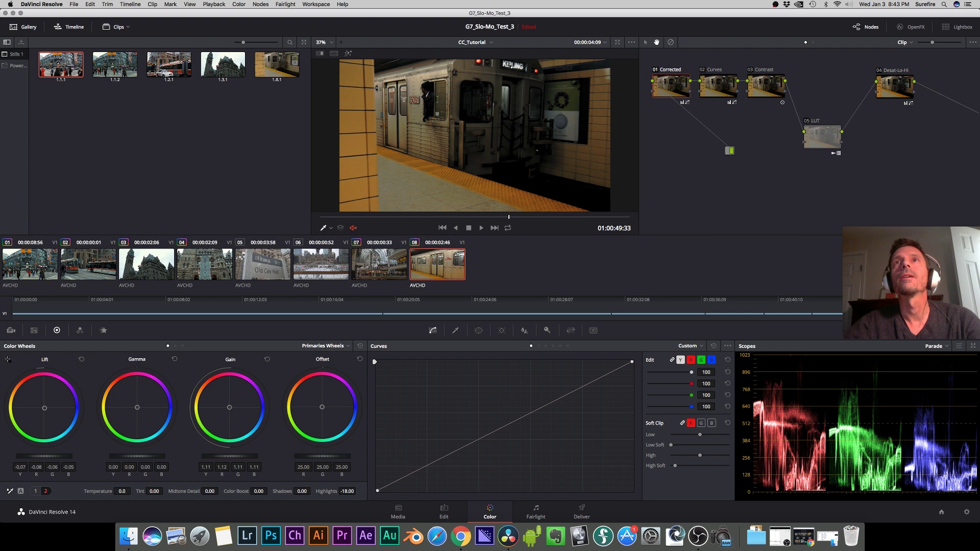
pyautogui.click(512, 63)
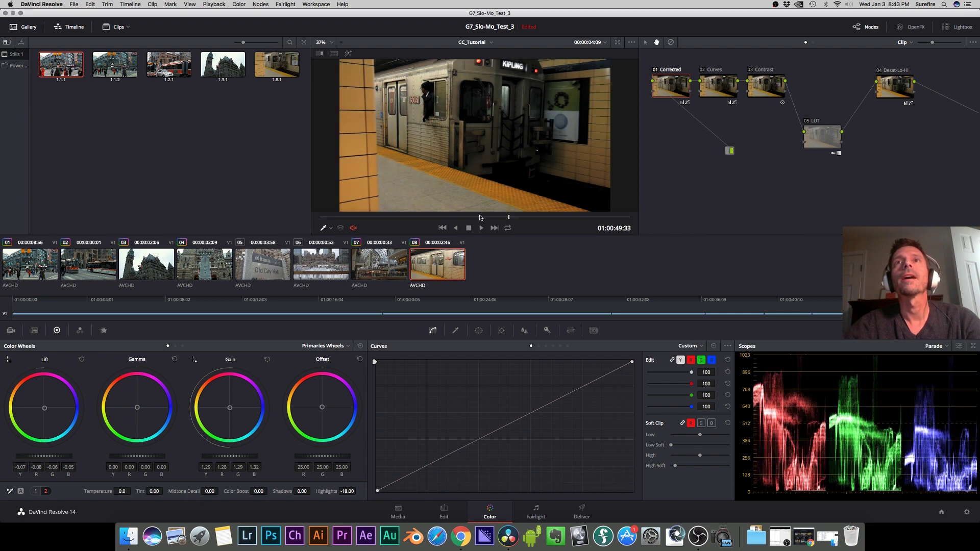
pyautogui.click(499, 216)
pyautogui.moveTo(500, 217); pyautogui.dragTo(511, 217)
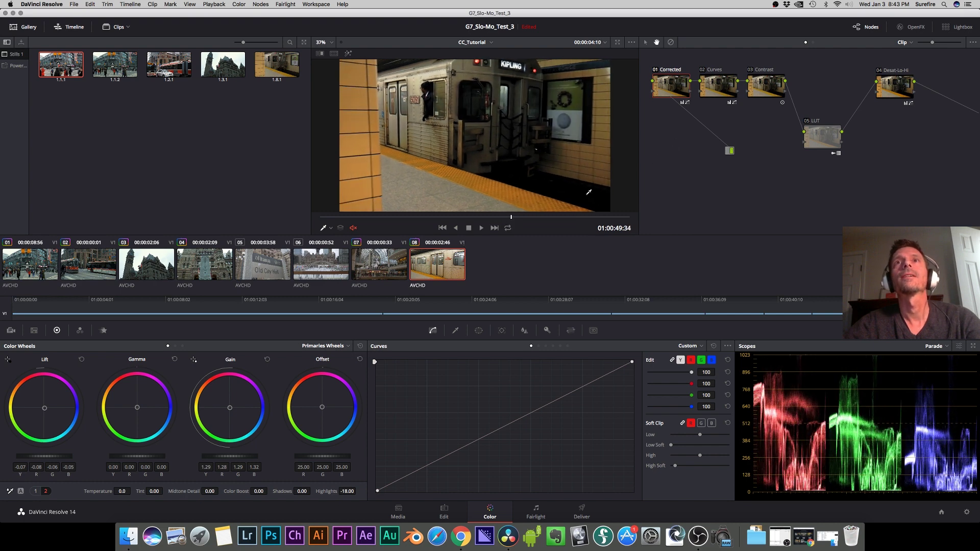
# Apply the grade from still 1.1.1 to shopping mall clip 07 at a frame midway through the clip.
pyautogui.click(358, 263)
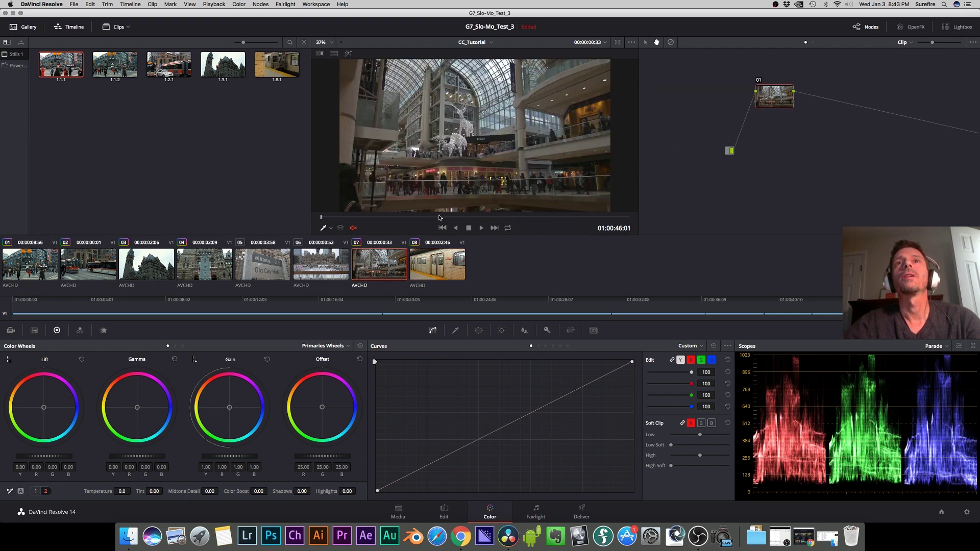
pyautogui.click(488, 219)
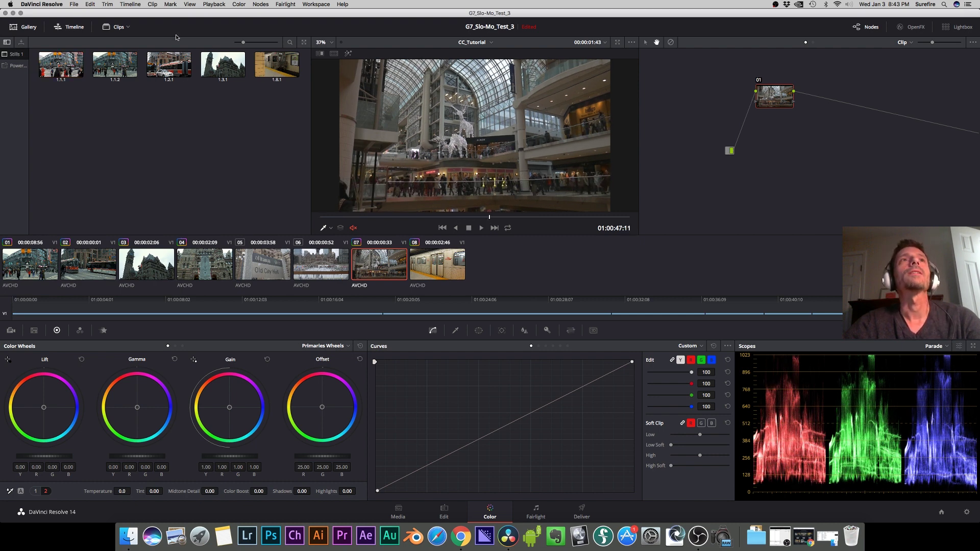
pyautogui.moveTo(56, 66); pyautogui.dragTo(776, 96)
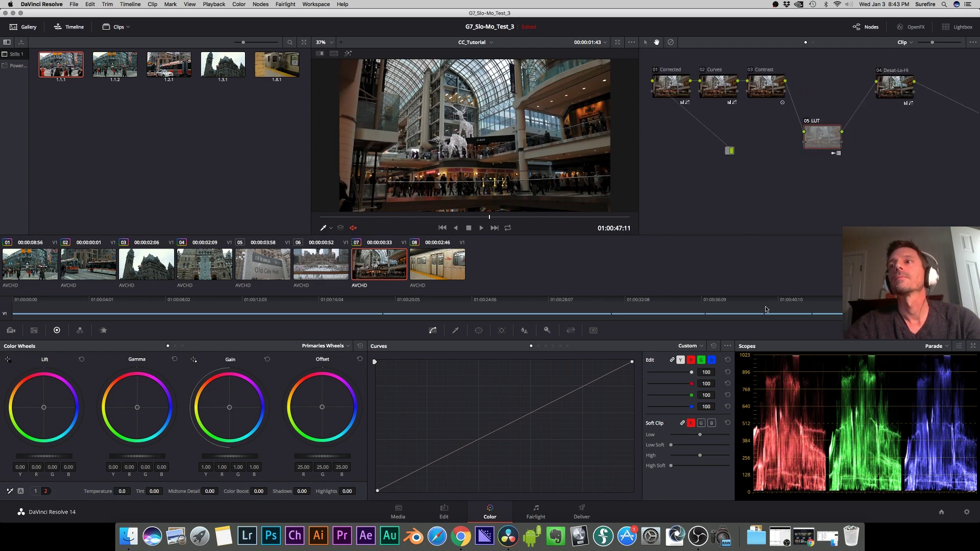
# On clip 07's Corrected node, pick new black and white points and raise the master gamma to 0.04.
pyautogui.click(670, 91)
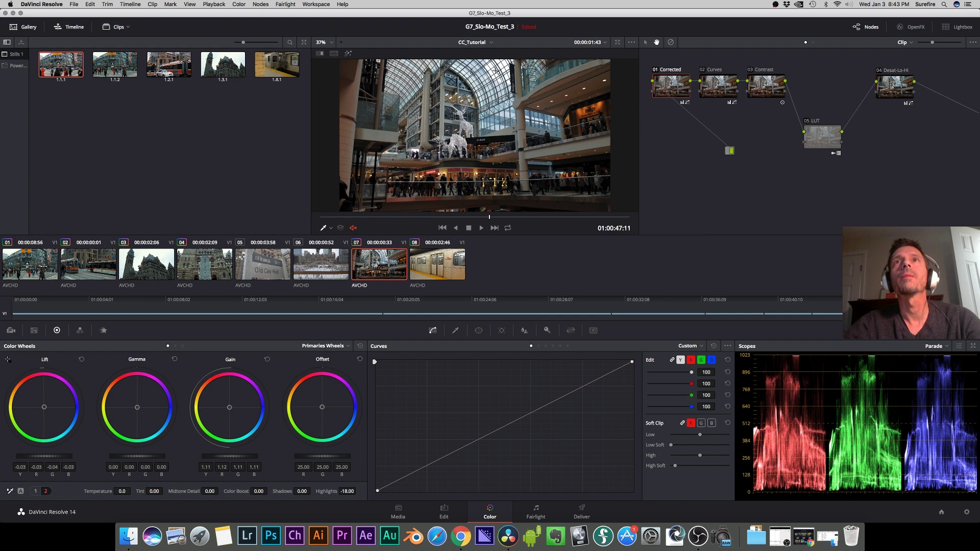
pyautogui.press('super+z')
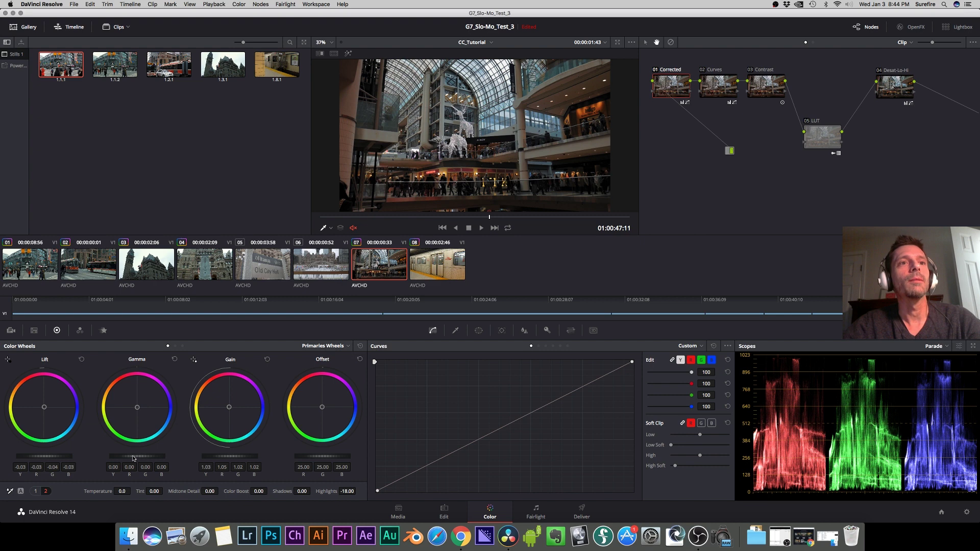
pyautogui.moveTo(136, 456); pyautogui.dragTo(143, 456)
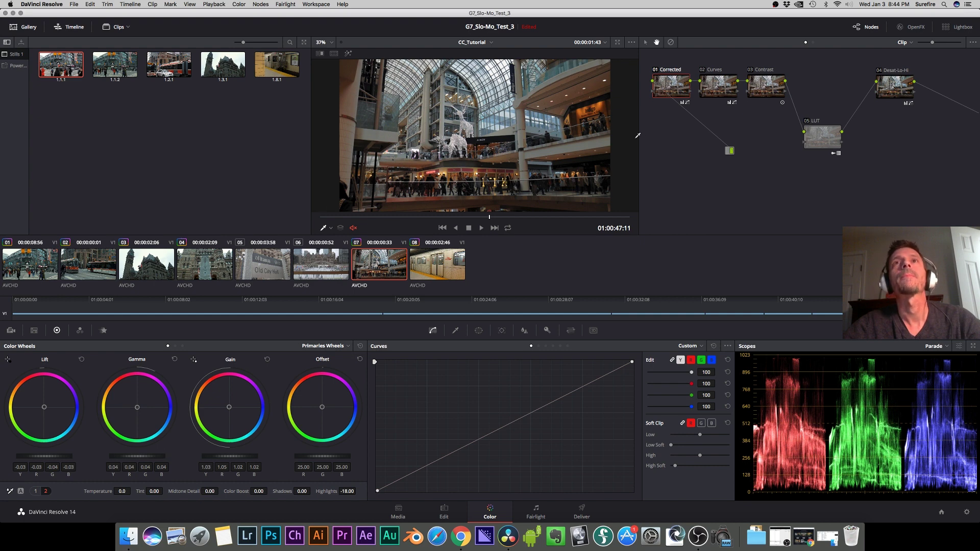
# Play street clip 01 from its start to review the graded footage, and stop partway through.
pyautogui.press('space')
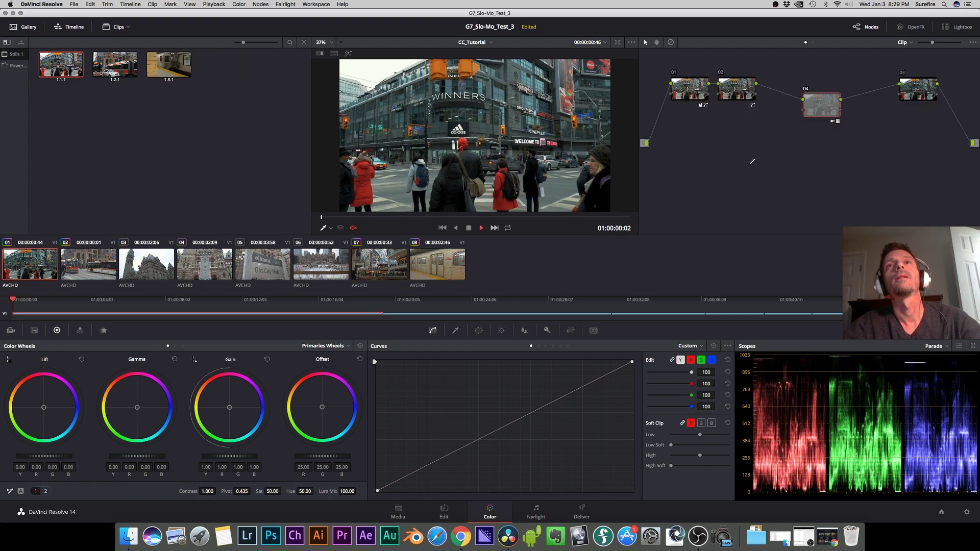
pyautogui.press('space')
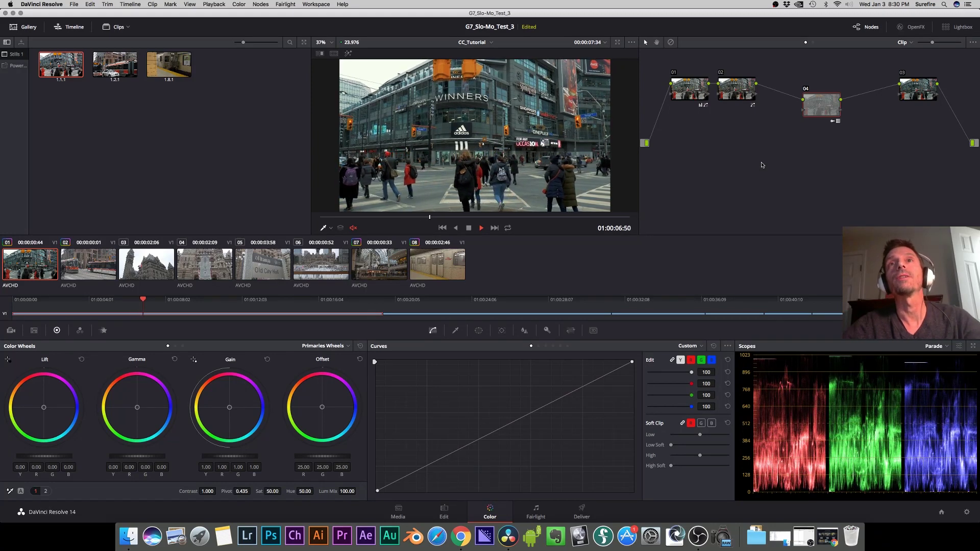
pyautogui.press('space')
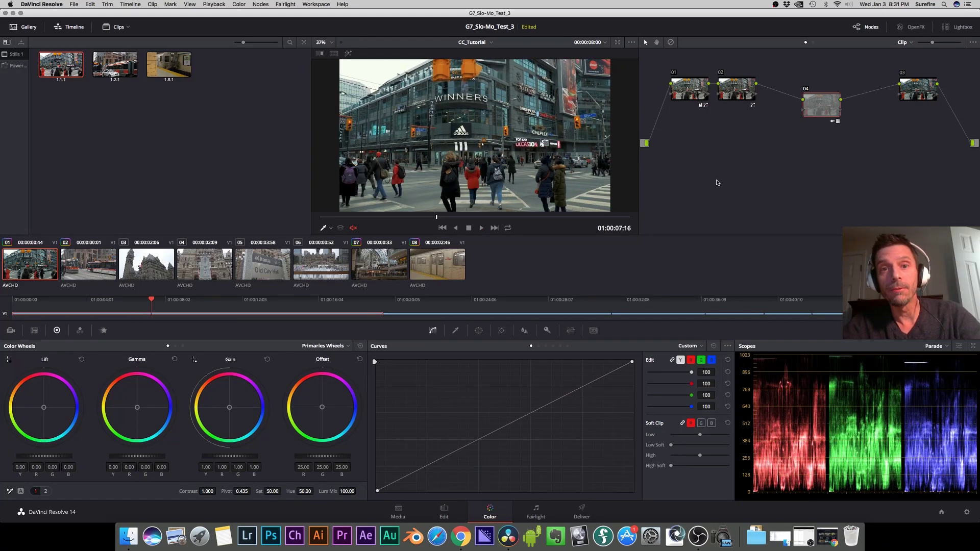